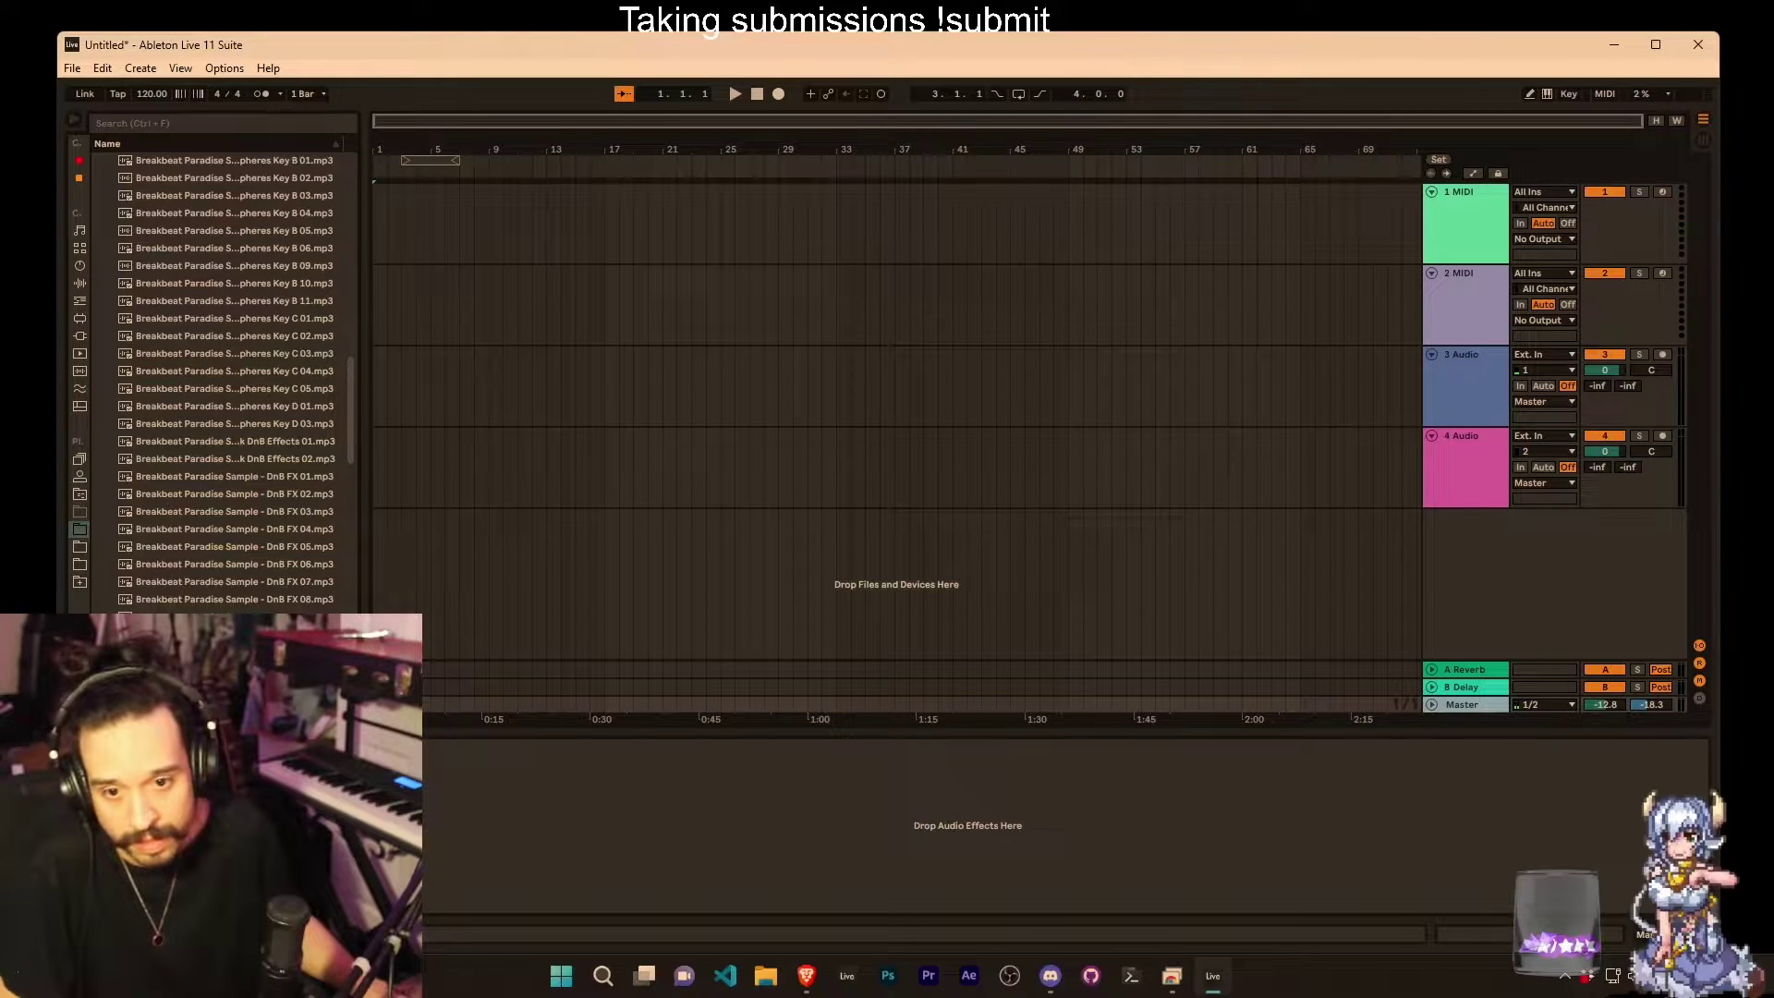
Step: Audition the snare samples in the Palace Sound Kit (Deluxe) and play back the one-bar kick and snare pattern
scroll(268, 499, "down", 3)
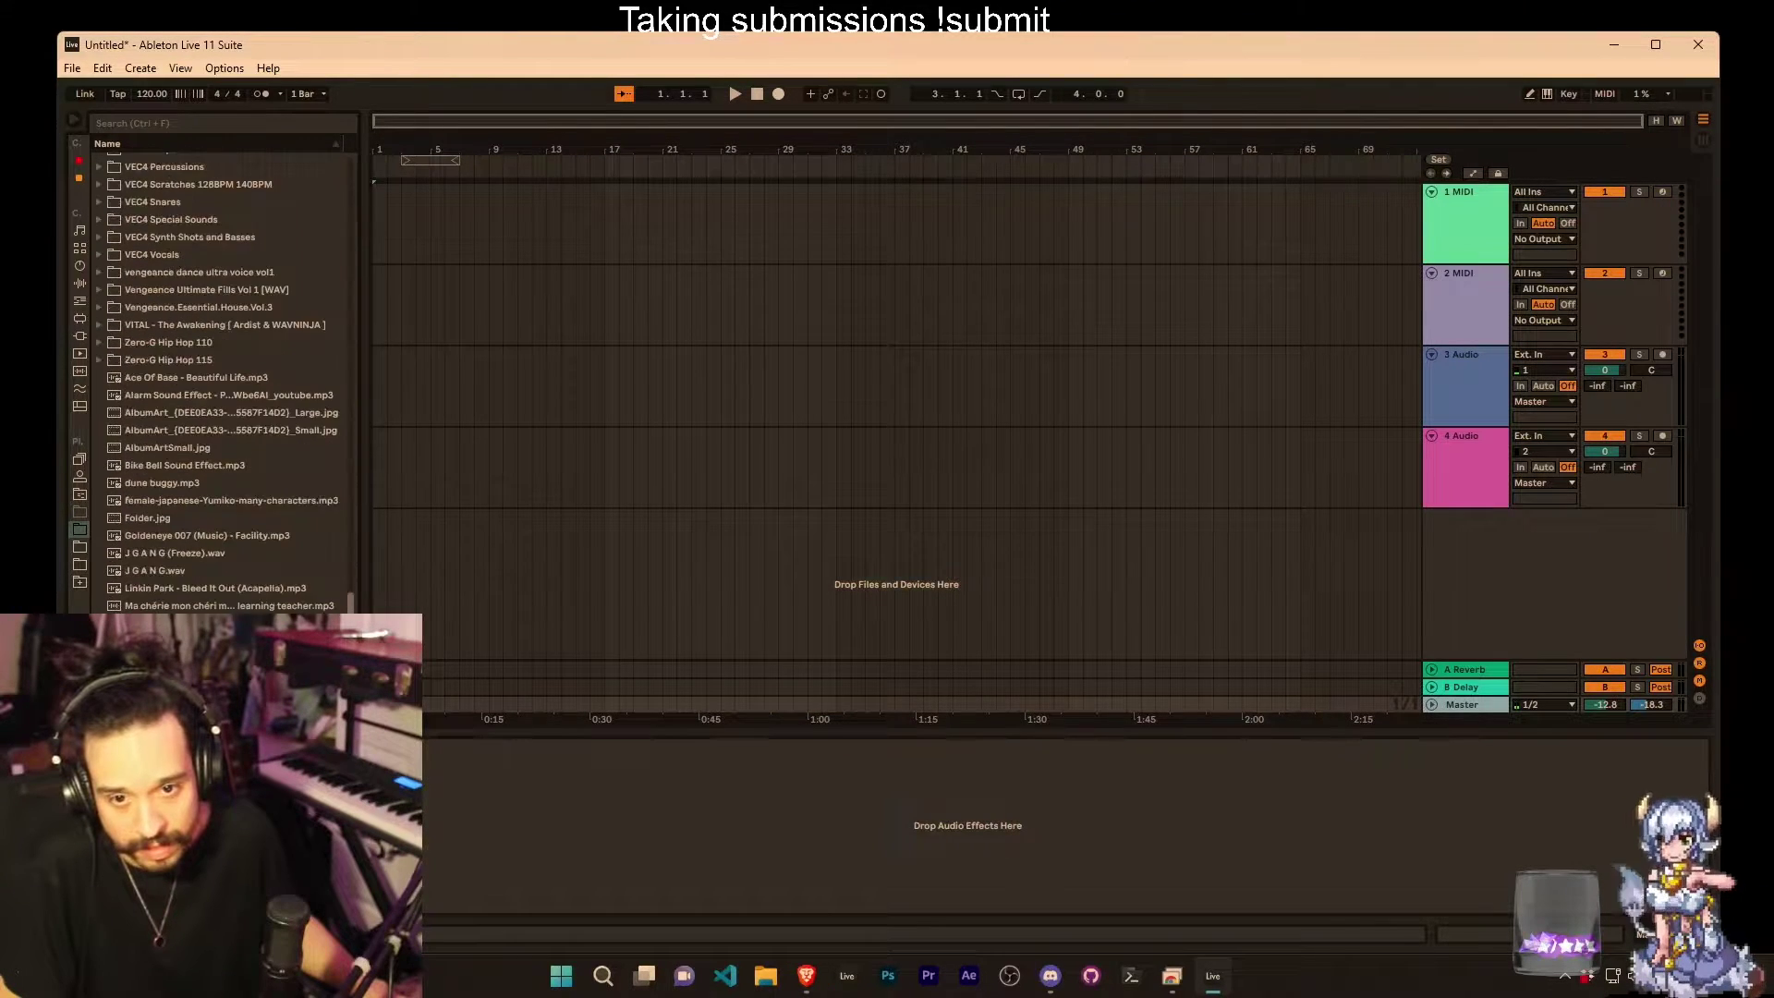
left_click(209, 385)
key("Down")
key("Down")
key("Down")
key("Down")
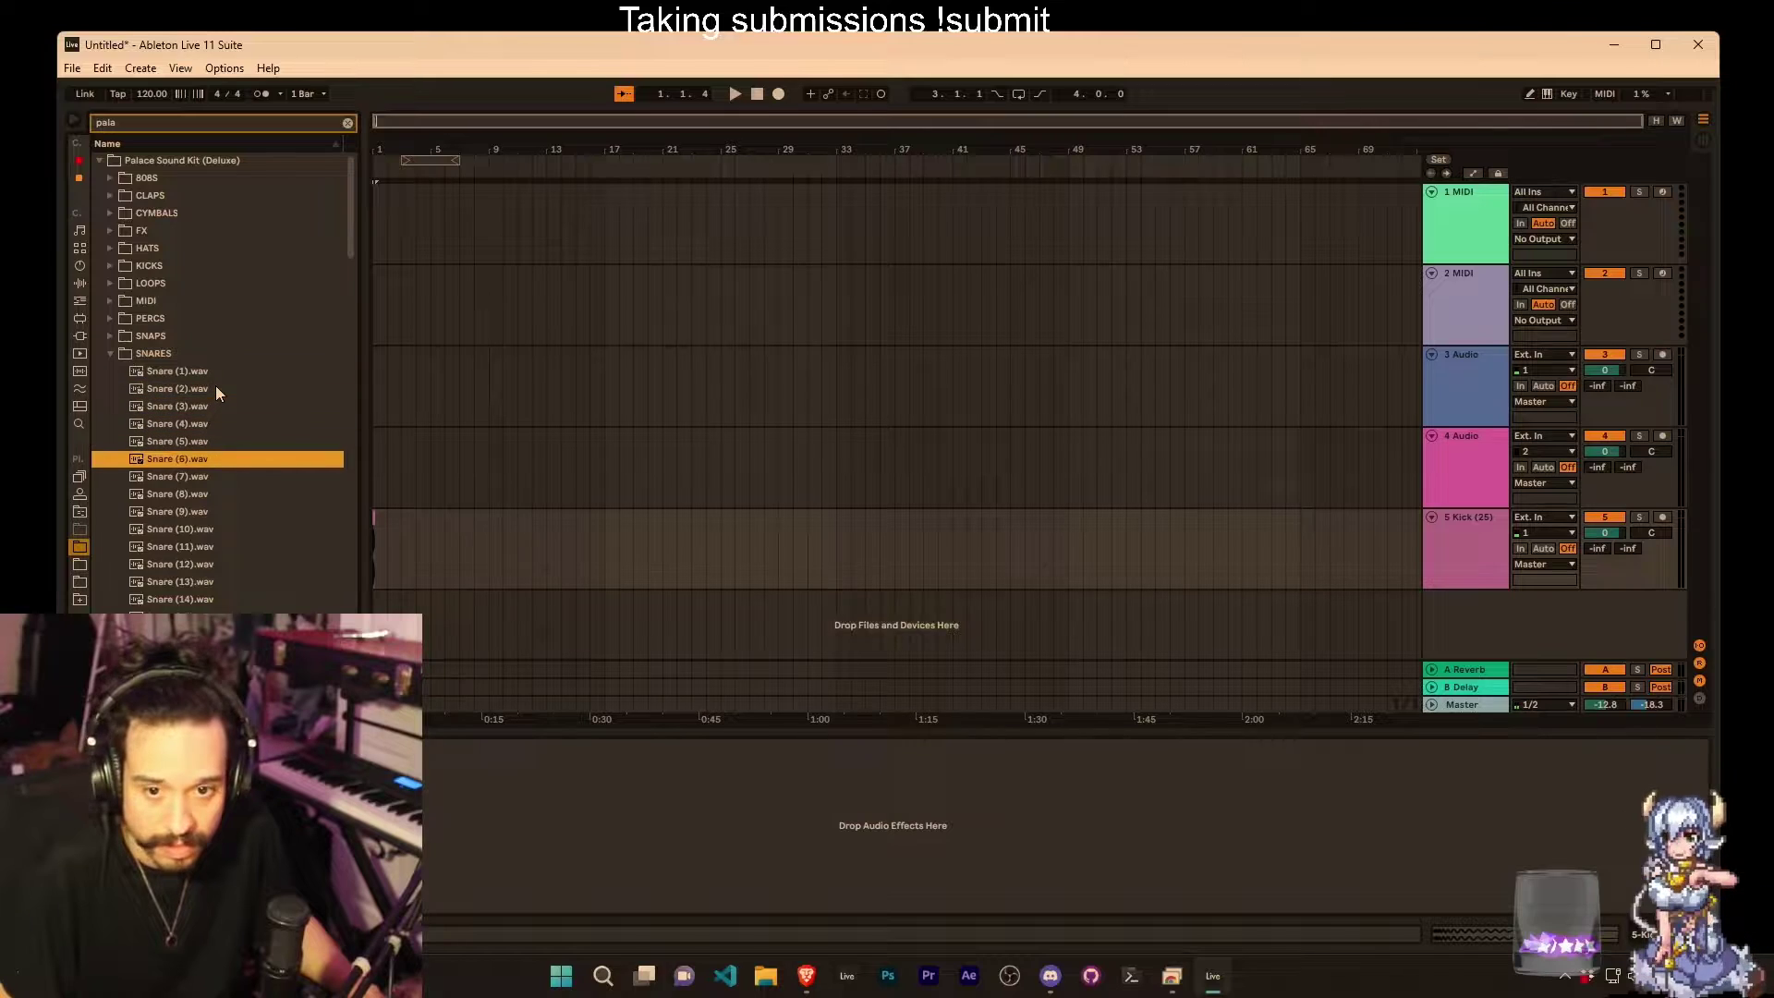
key("Down")
key("Down")
key("Down")
key("Down")
key("Down")
key("Down")
key("Down")
key("Down")
key("Down")
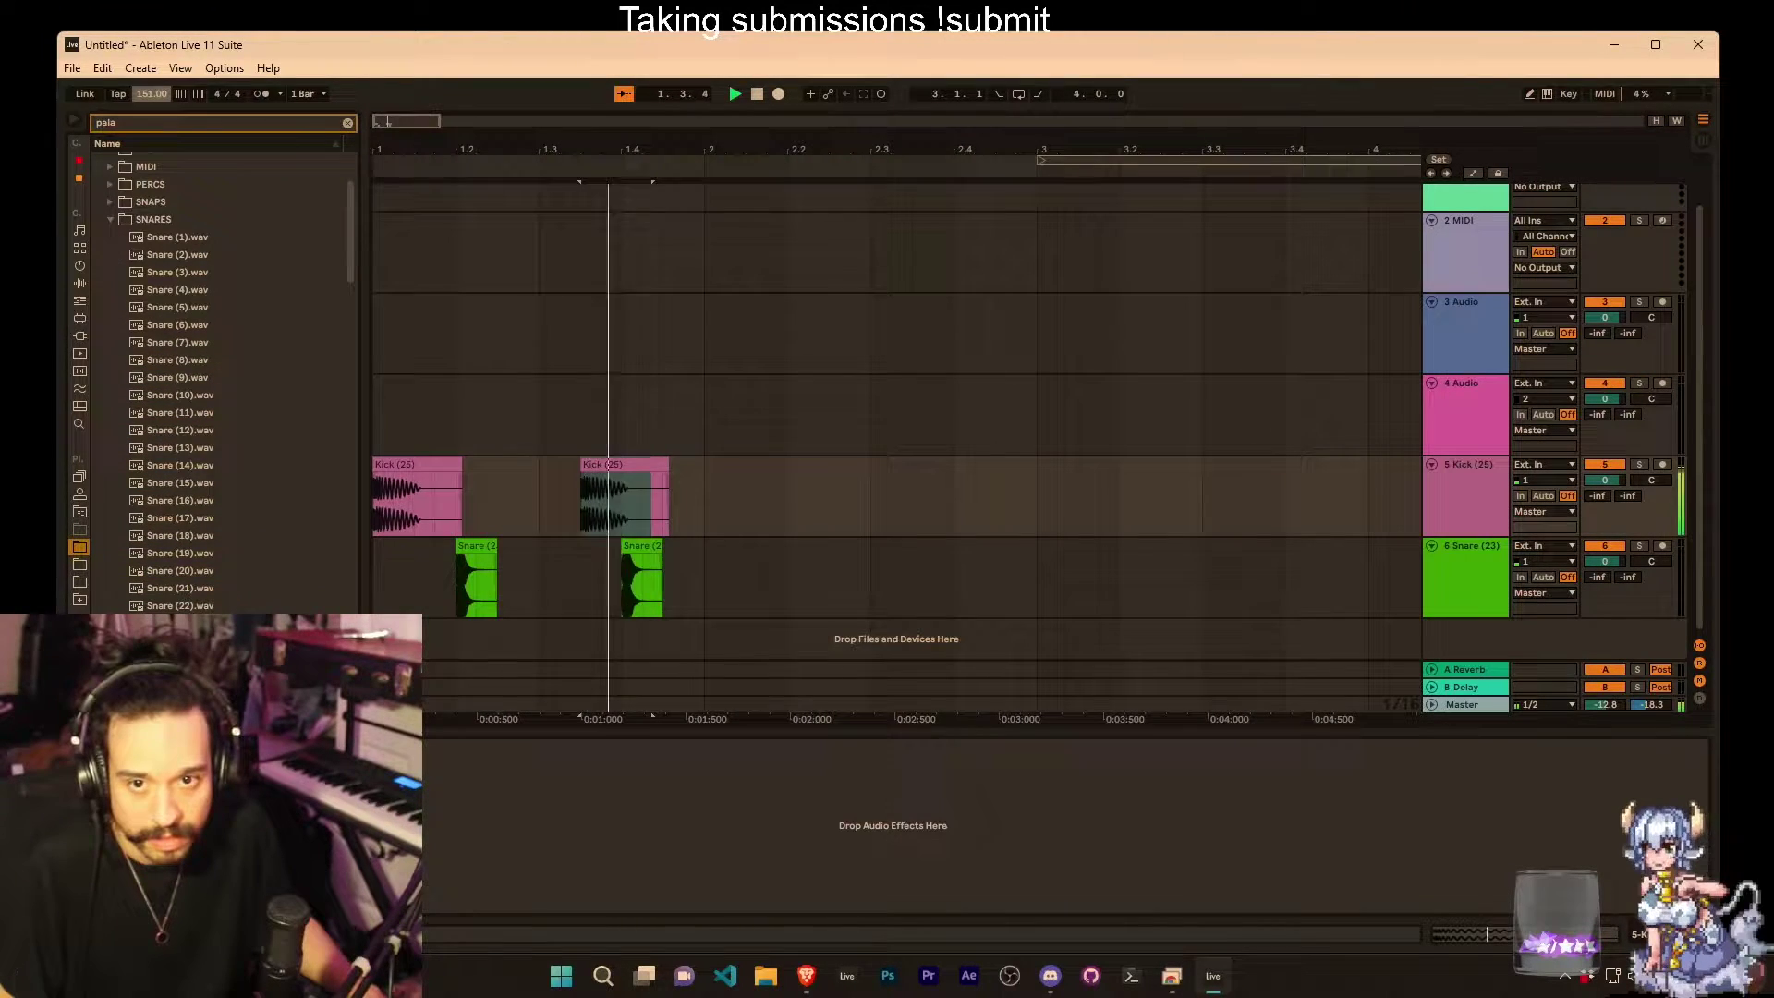
left_click(403, 525)
key("space")
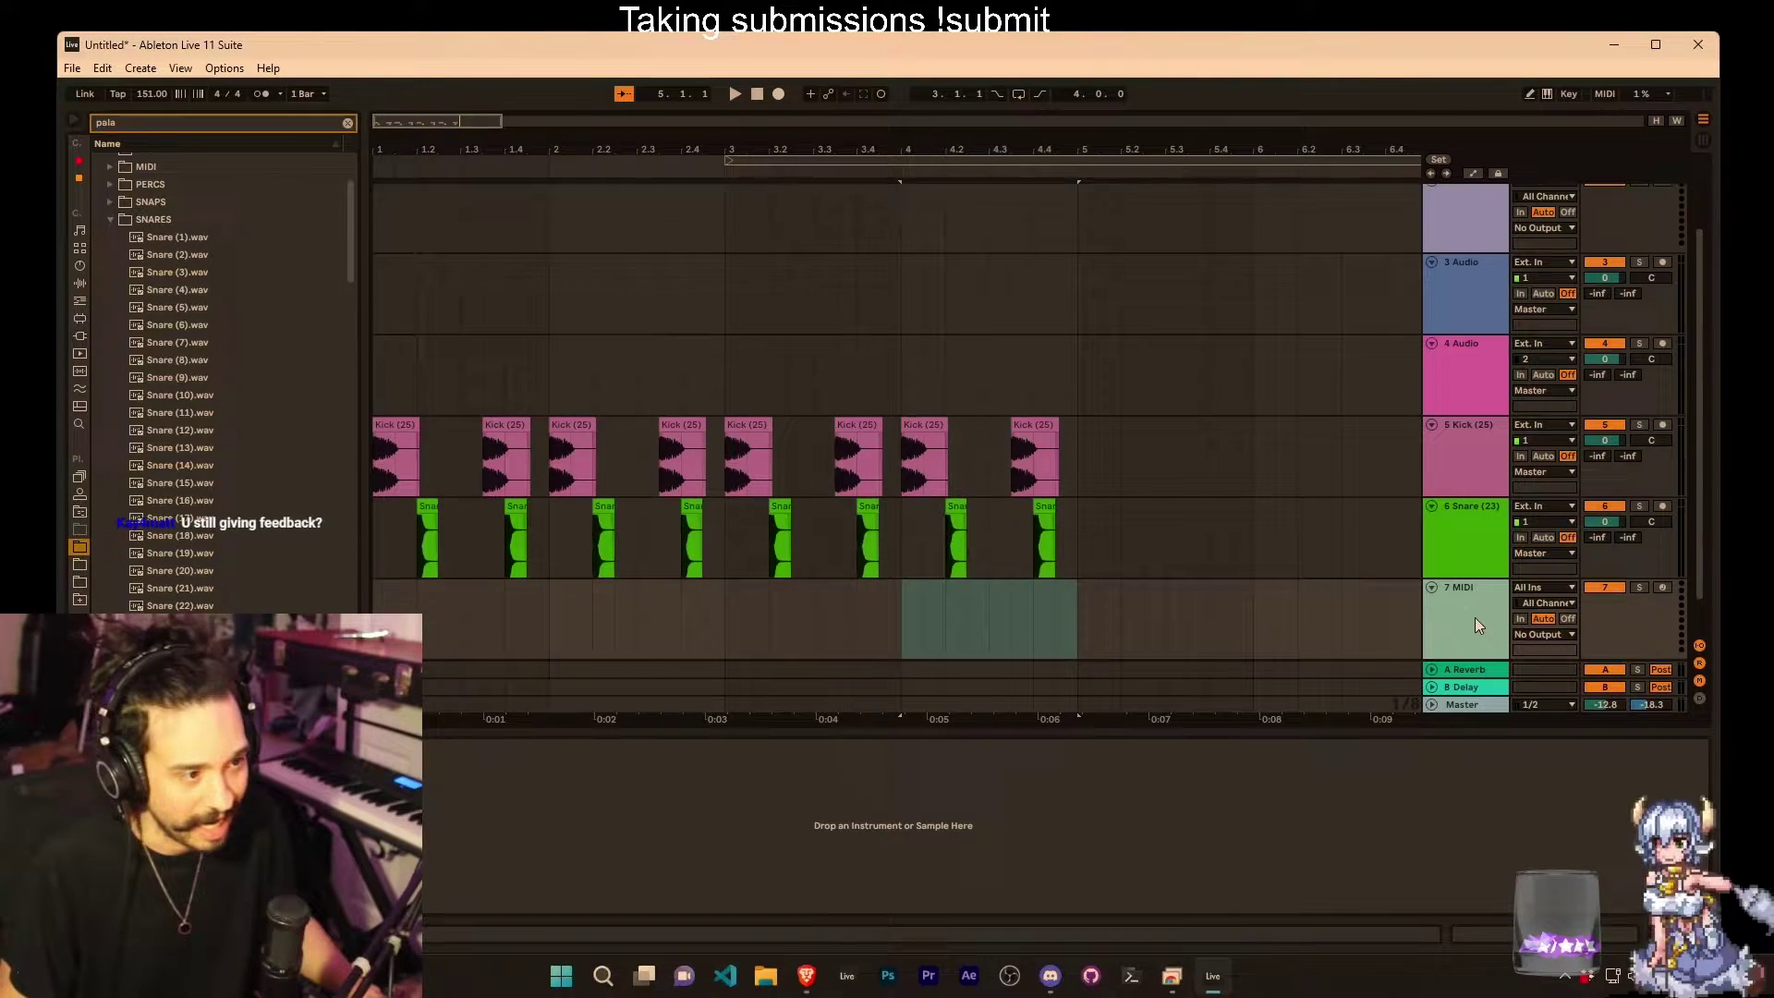
Step: Clear the sample search and load an empty Drum Rack onto MIDI track 7
left_click(110, 219)
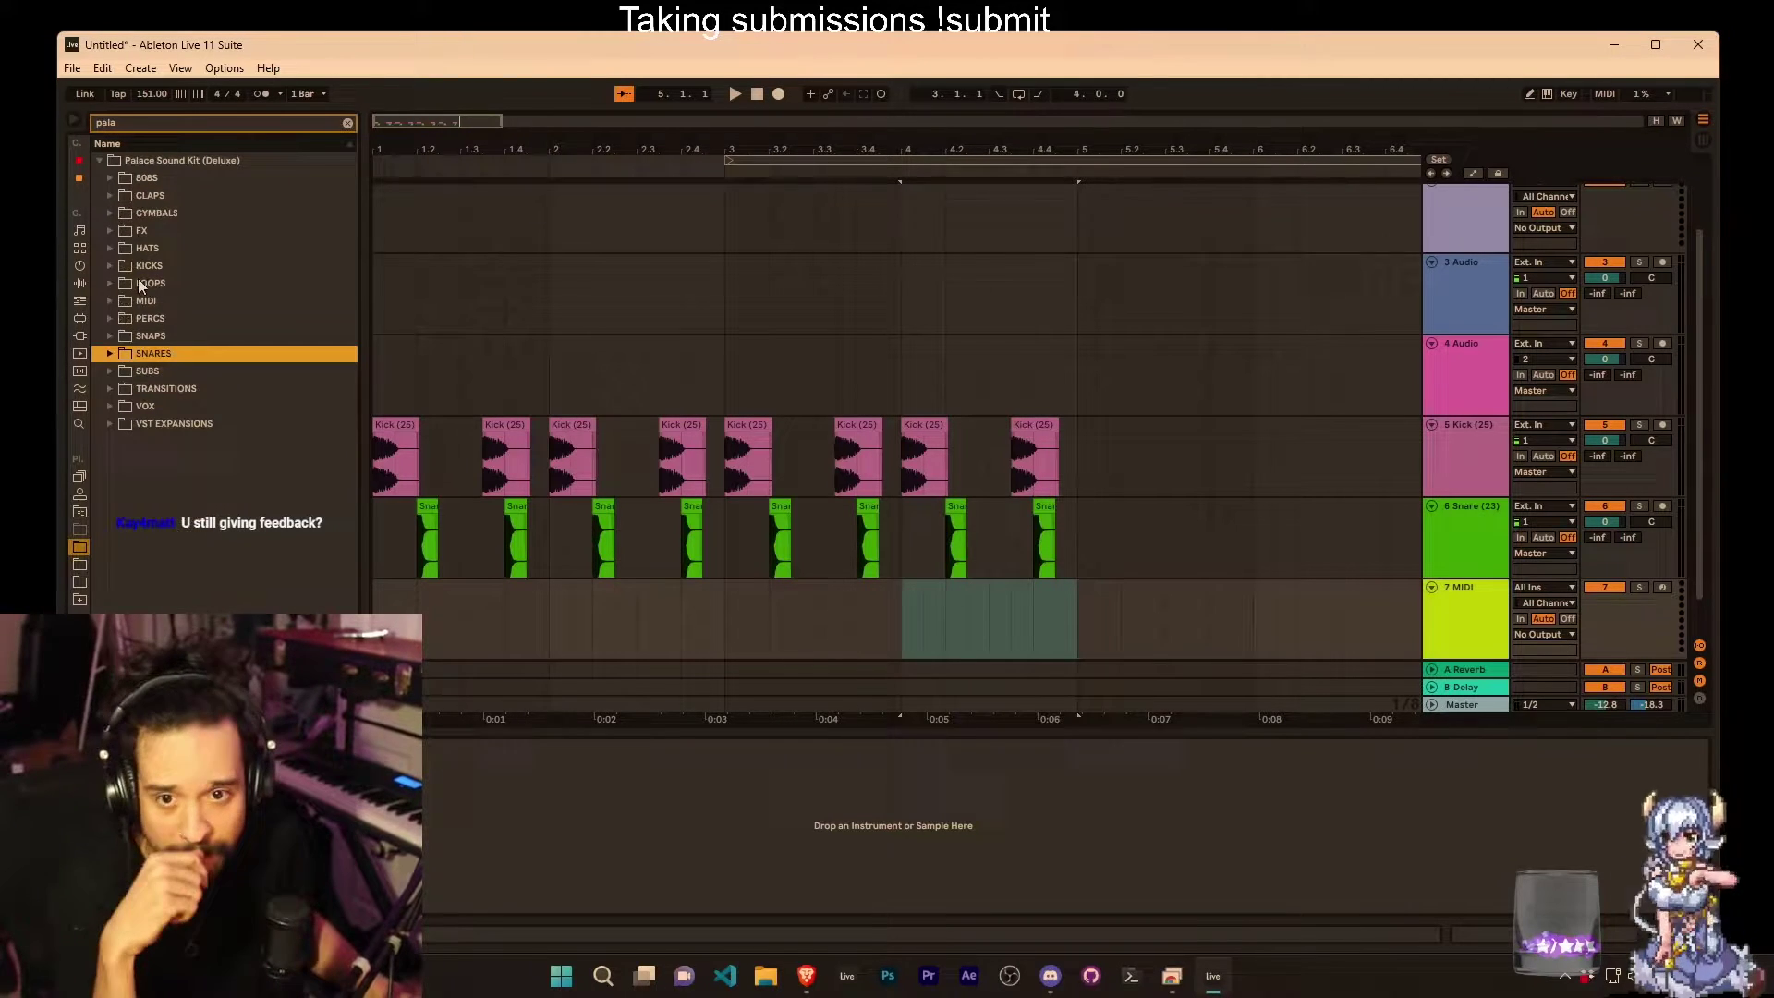
left_click(79, 283)
left_click(347, 123)
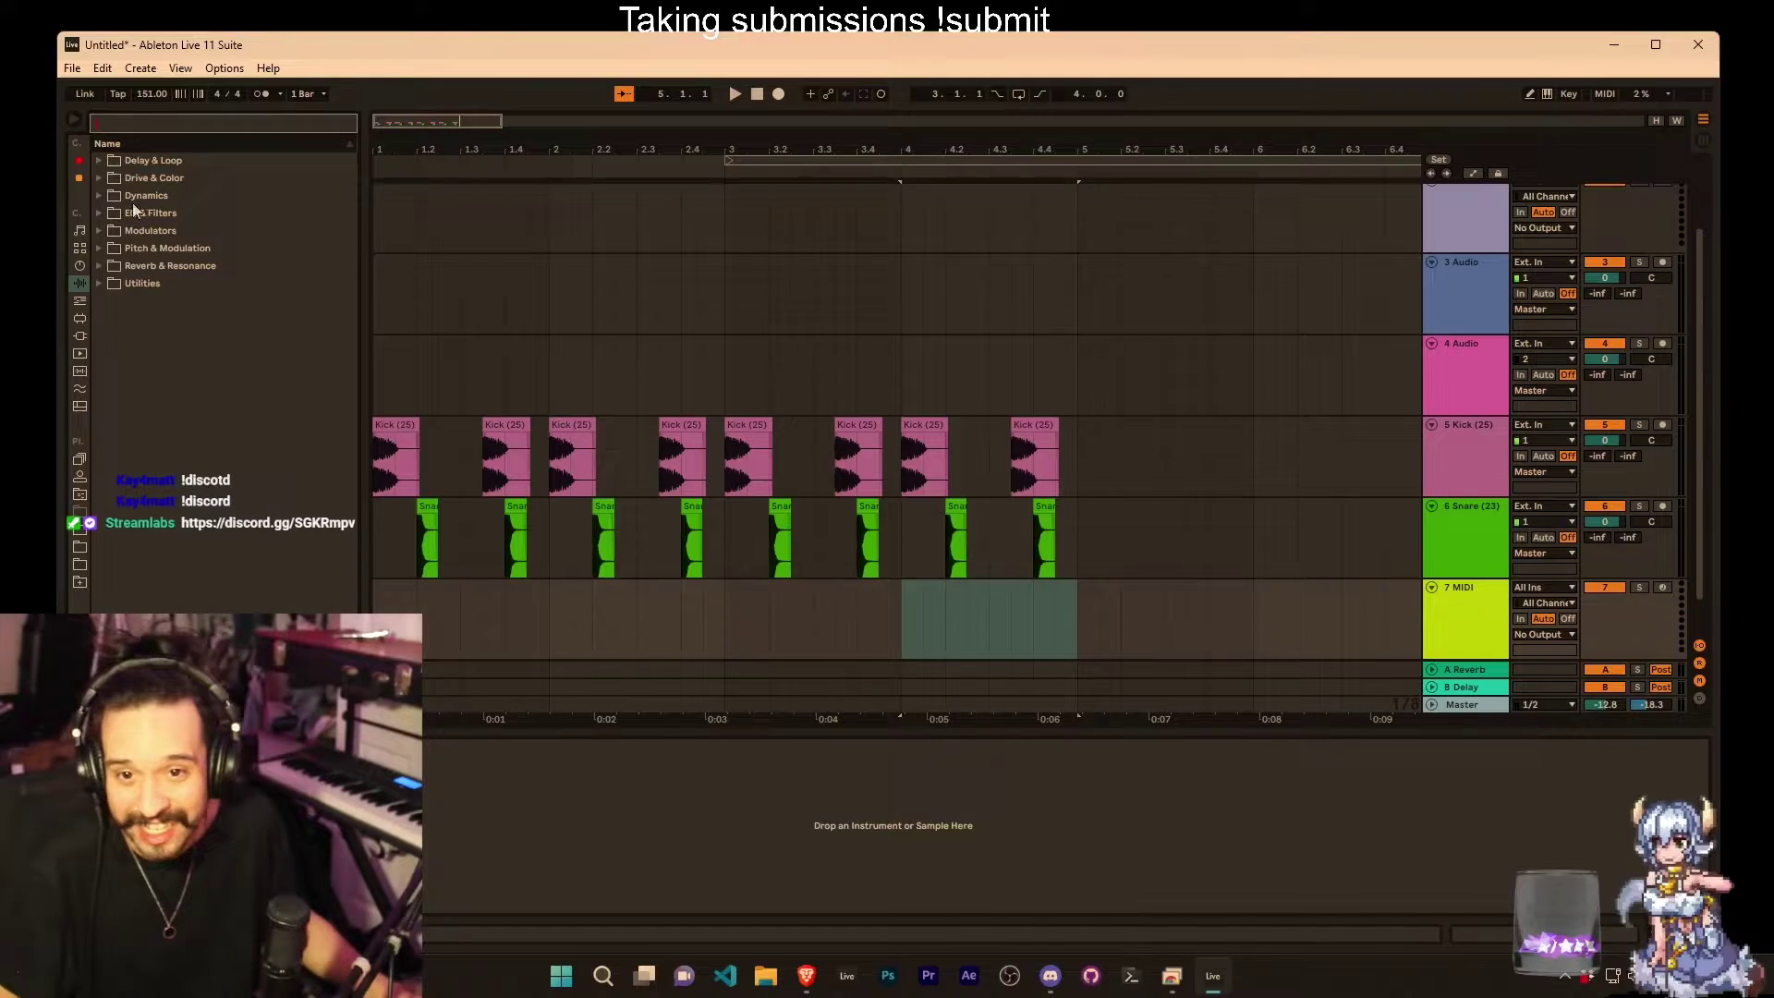
left_click(79, 248)
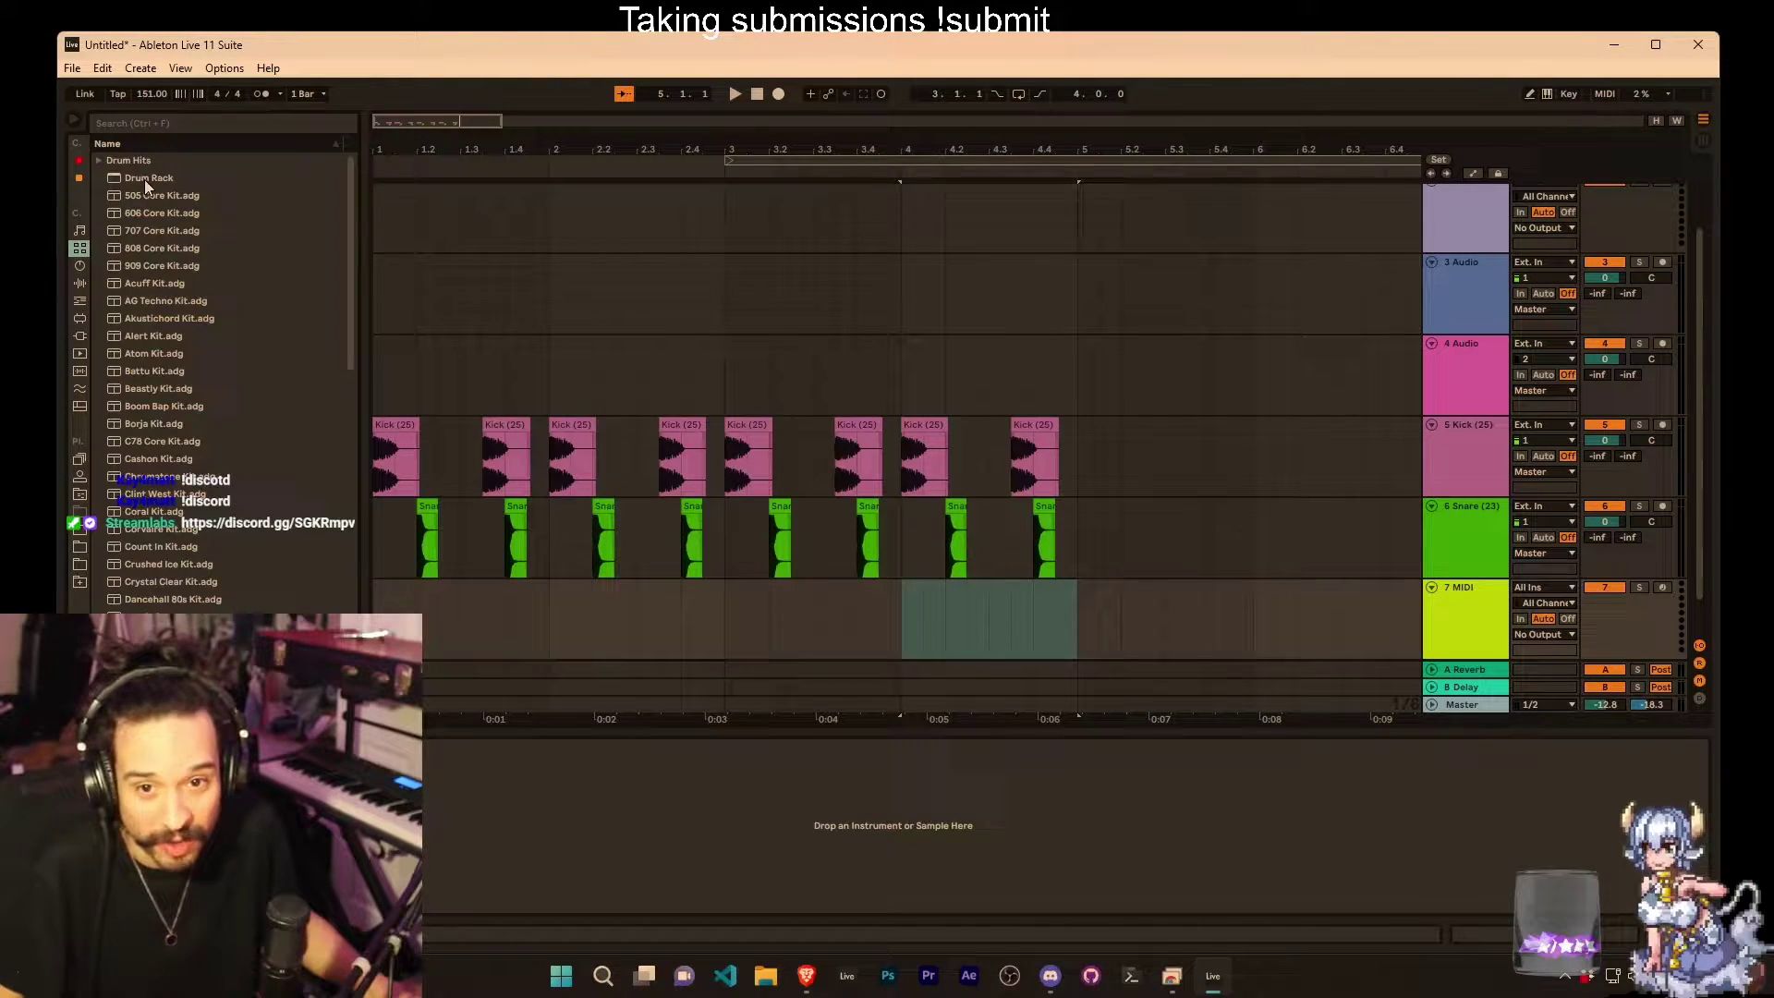
double_click(144, 179)
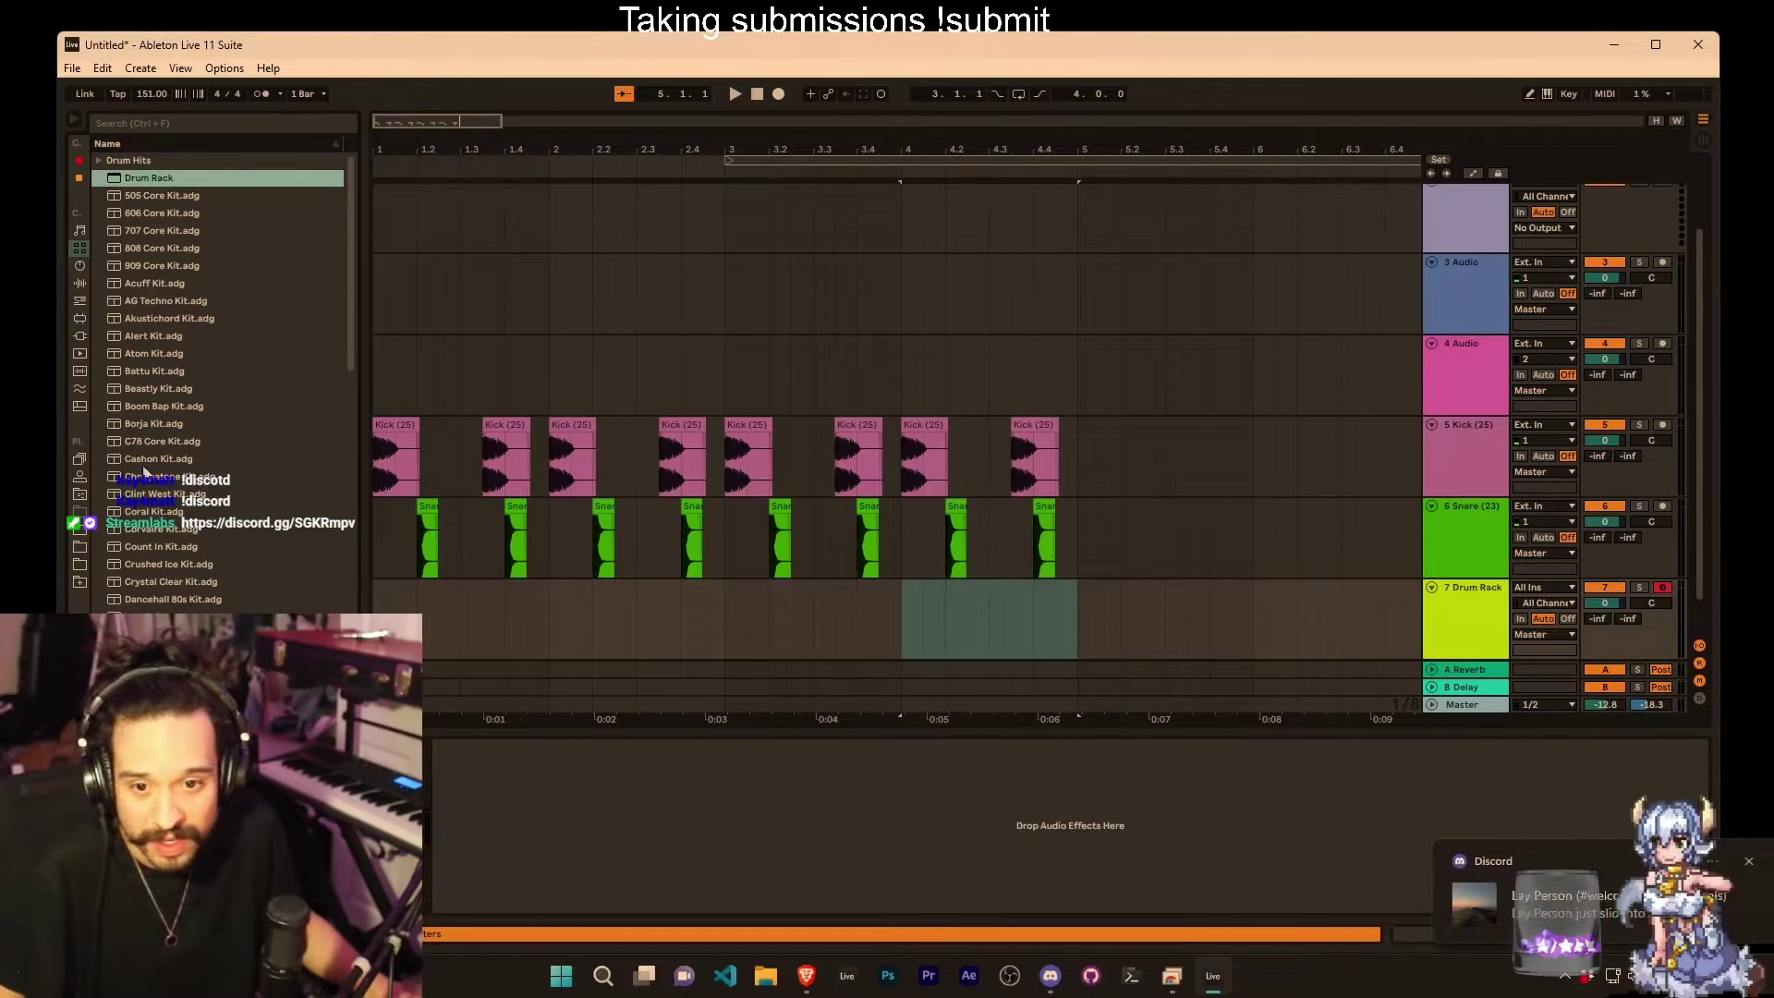
Step: Load Hat (2).wav from the Palace Sound Kit's Hihats folder into the Drum Rack and audition the neighbouring hats
left_click(80, 529)
double_click(183, 563)
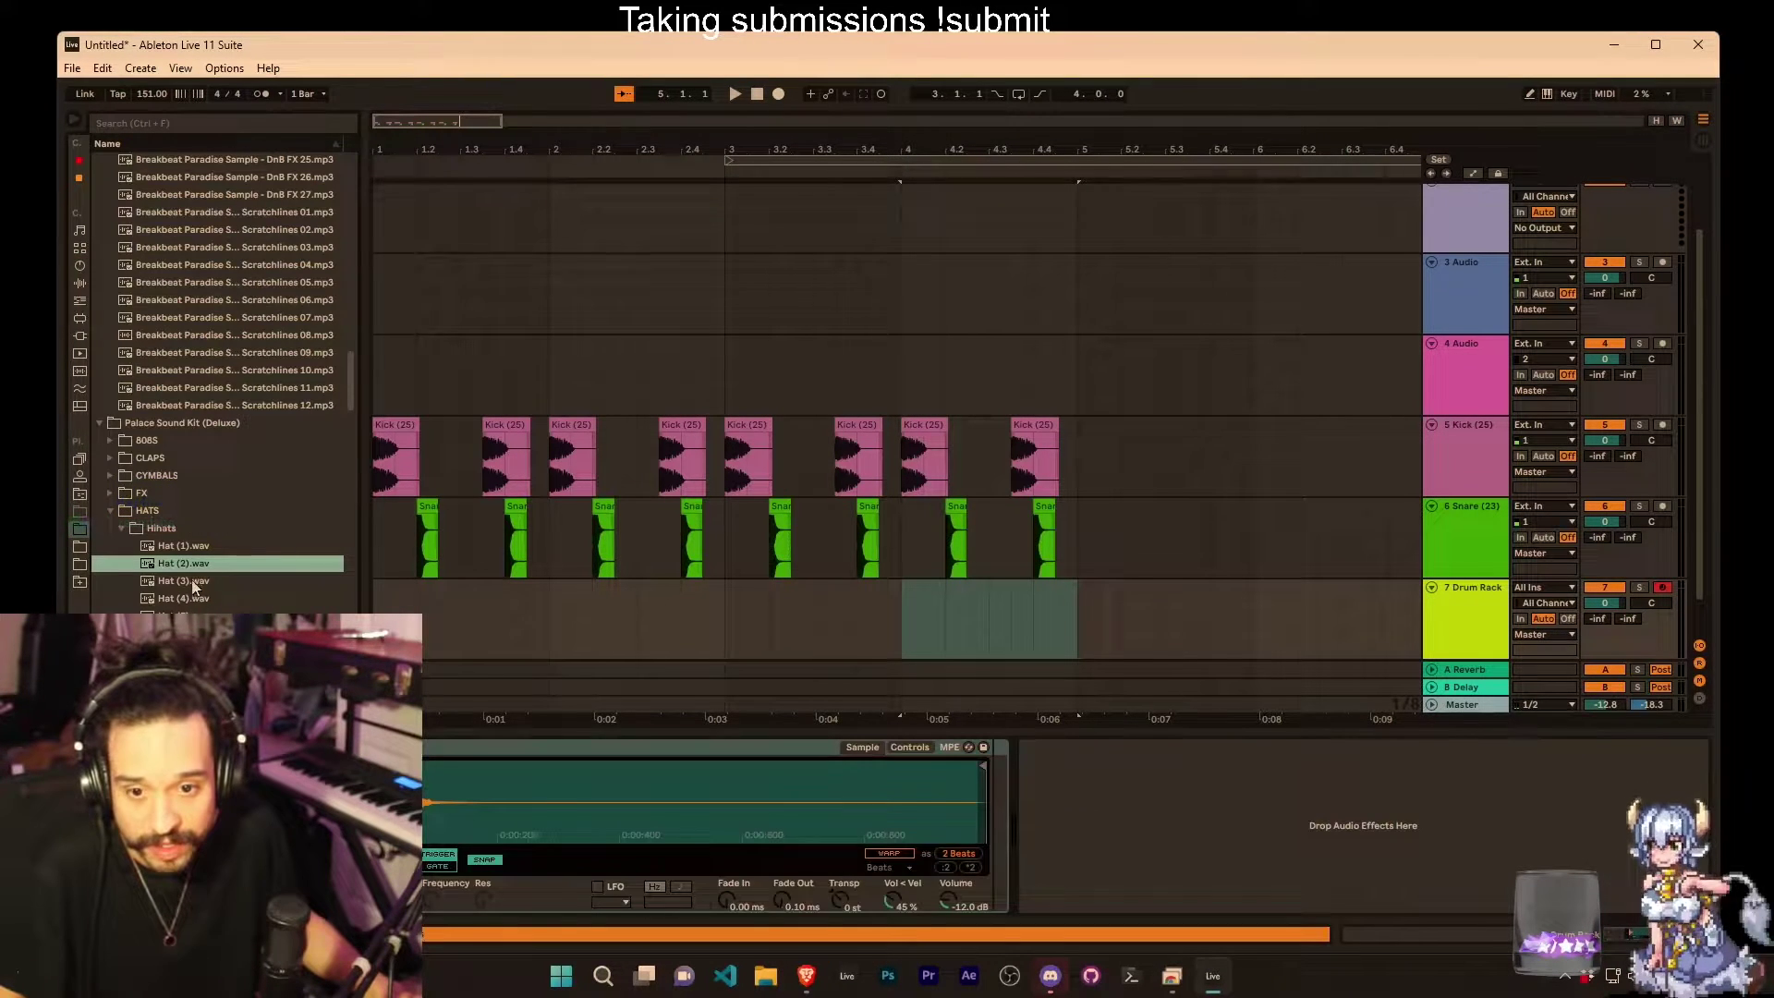
left_click(189, 581)
left_click(207, 600)
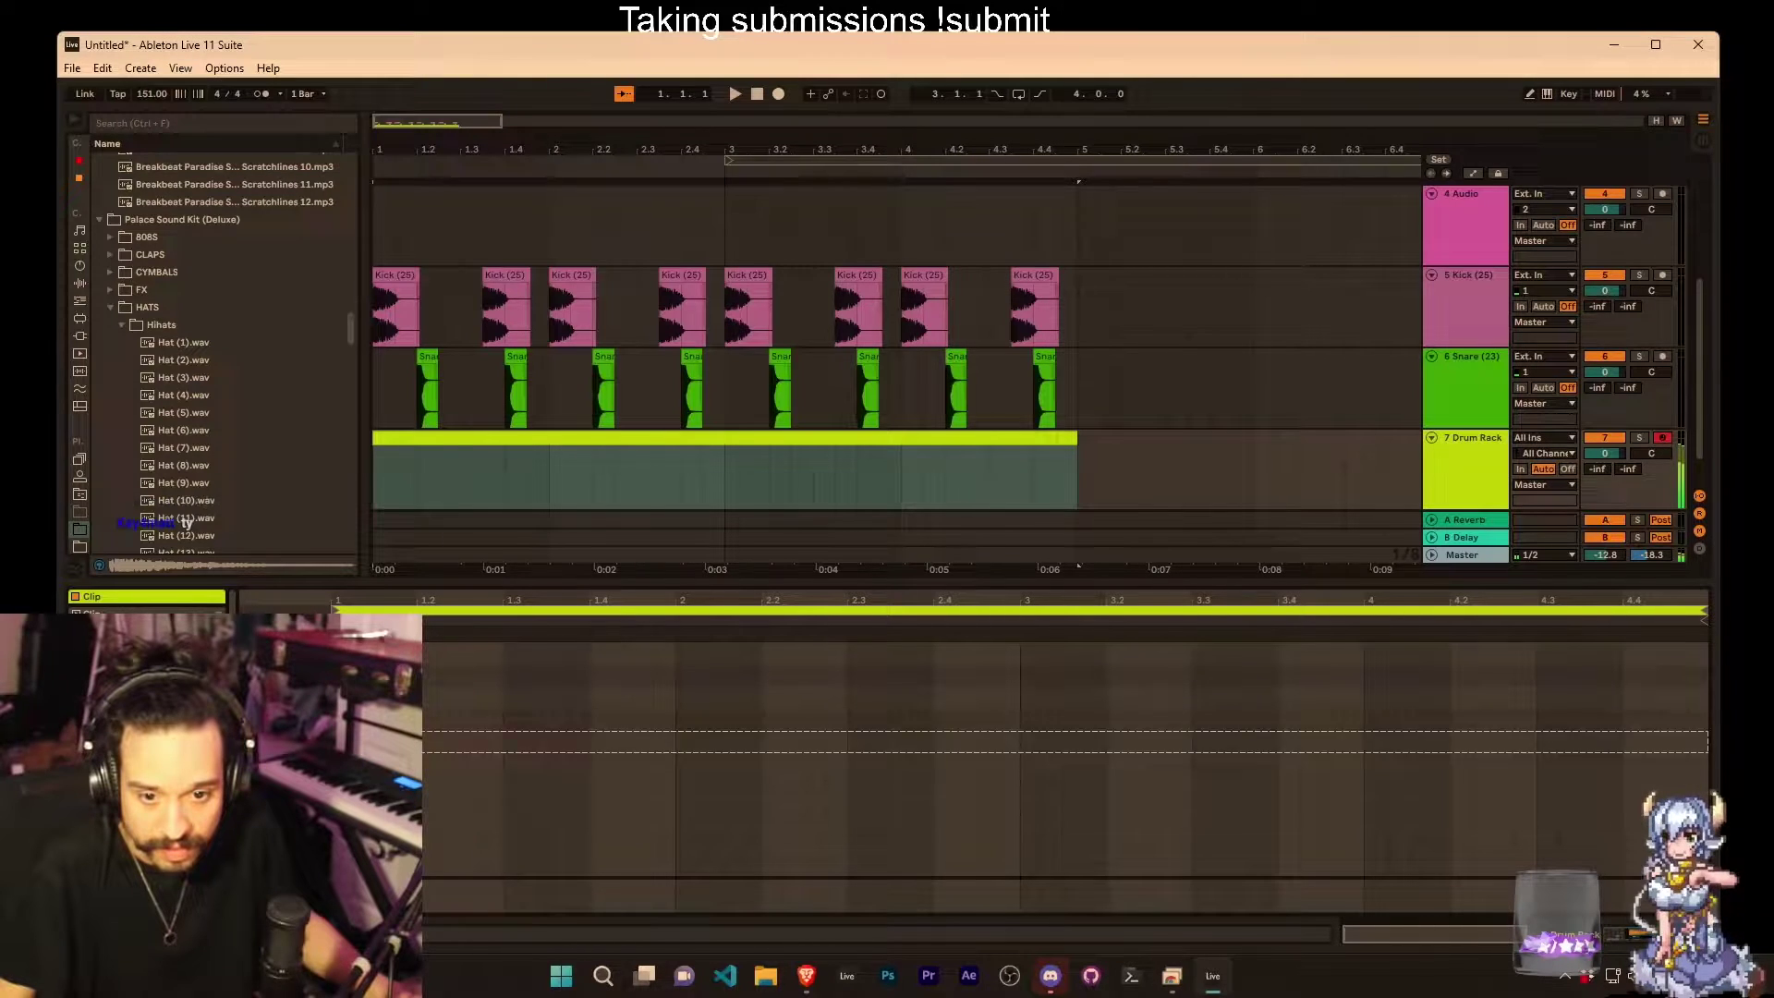
Step: Fill the four-bar Drum Rack clip with repeated eighth-note Hat (2) hits by duplicating the first notes, and play it back
key("space")
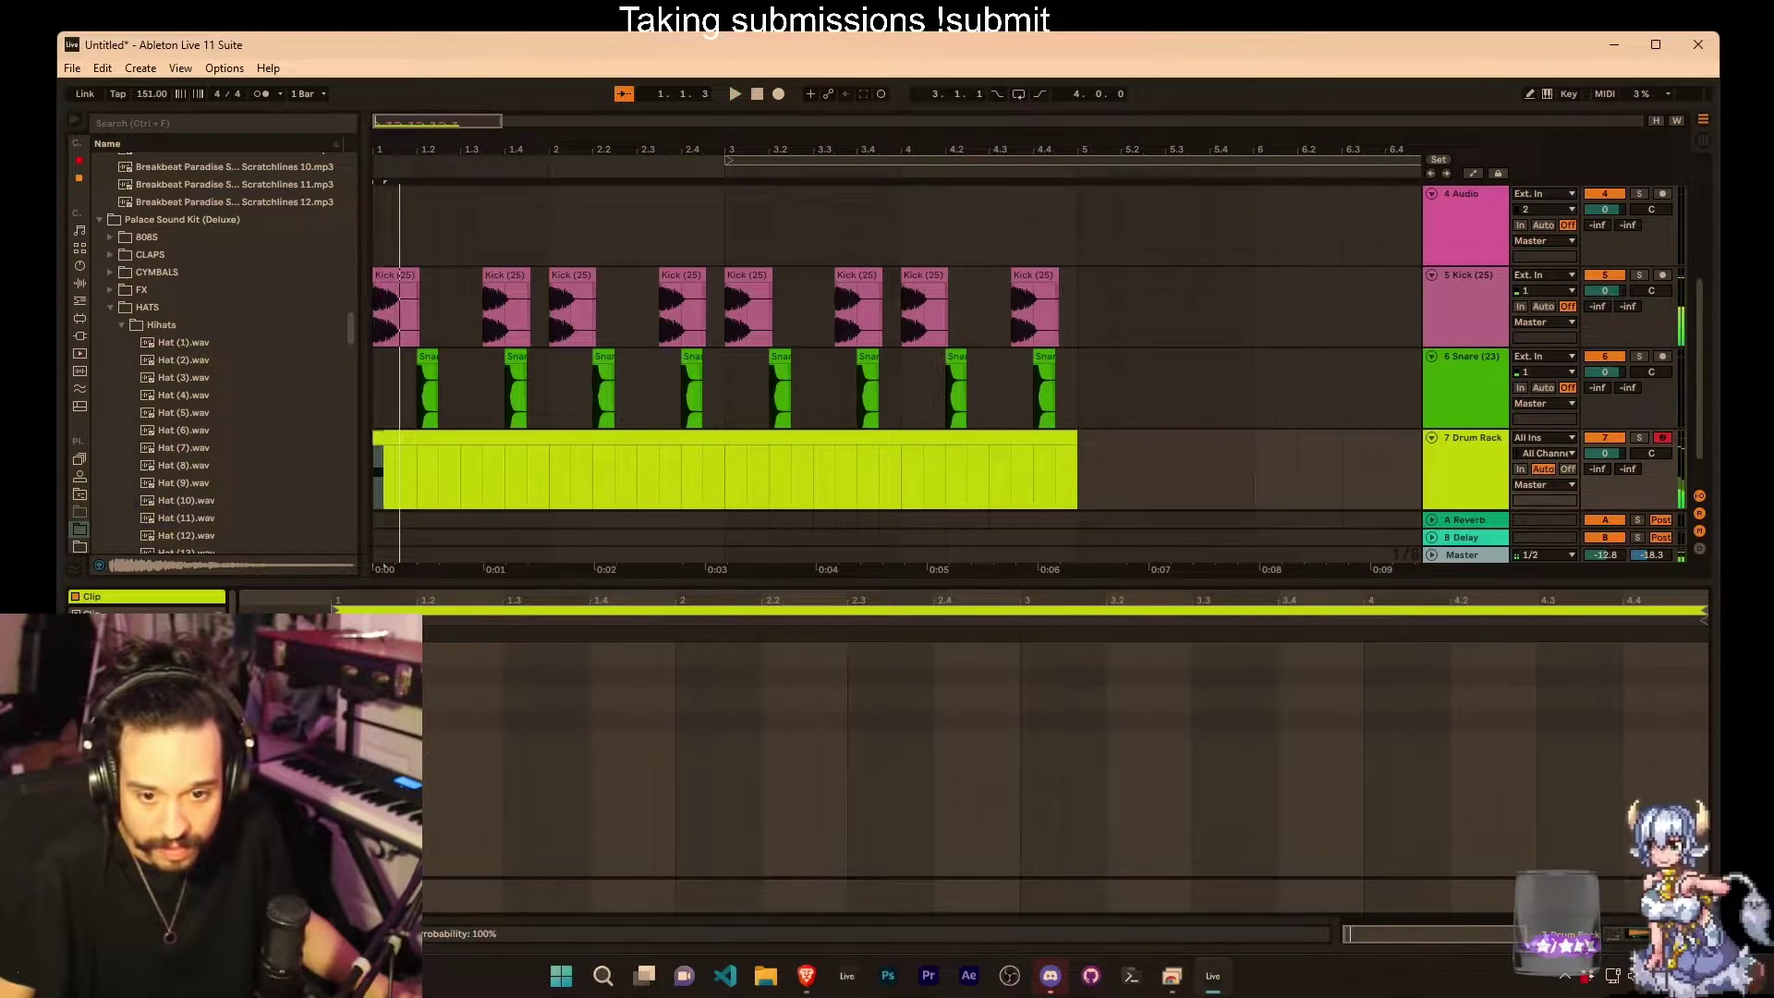
key("ctrl+s")
left_click(771, 533)
key("ctrl+d")
key("ctrl+d")
key("ctrl+d")
key("ctrl+d")
key("ctrl+d")
key("ctrl+d")
key("ctrl+d")
key("ctrl+d")
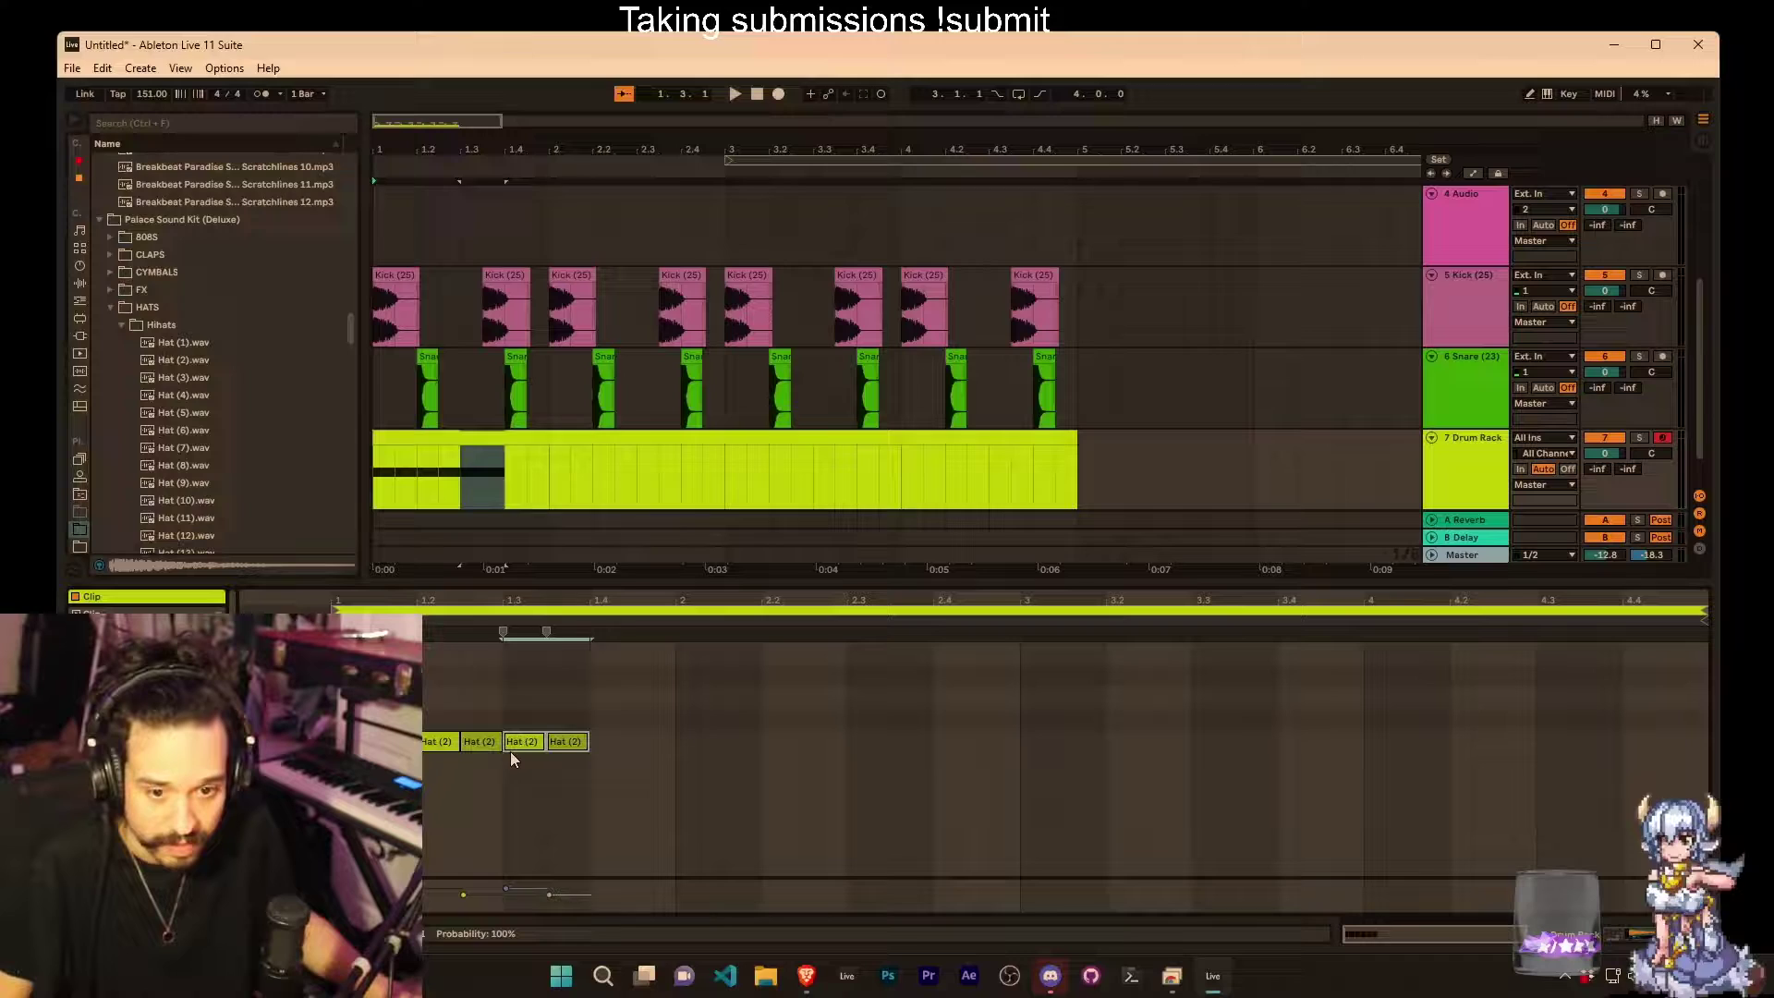
key("ctrl+d")
key("ctrl+d")
key("ctrl+d")
key("ctrl+d")
key("ctrl+d")
key("ctrl+d")
key("ctrl+d")
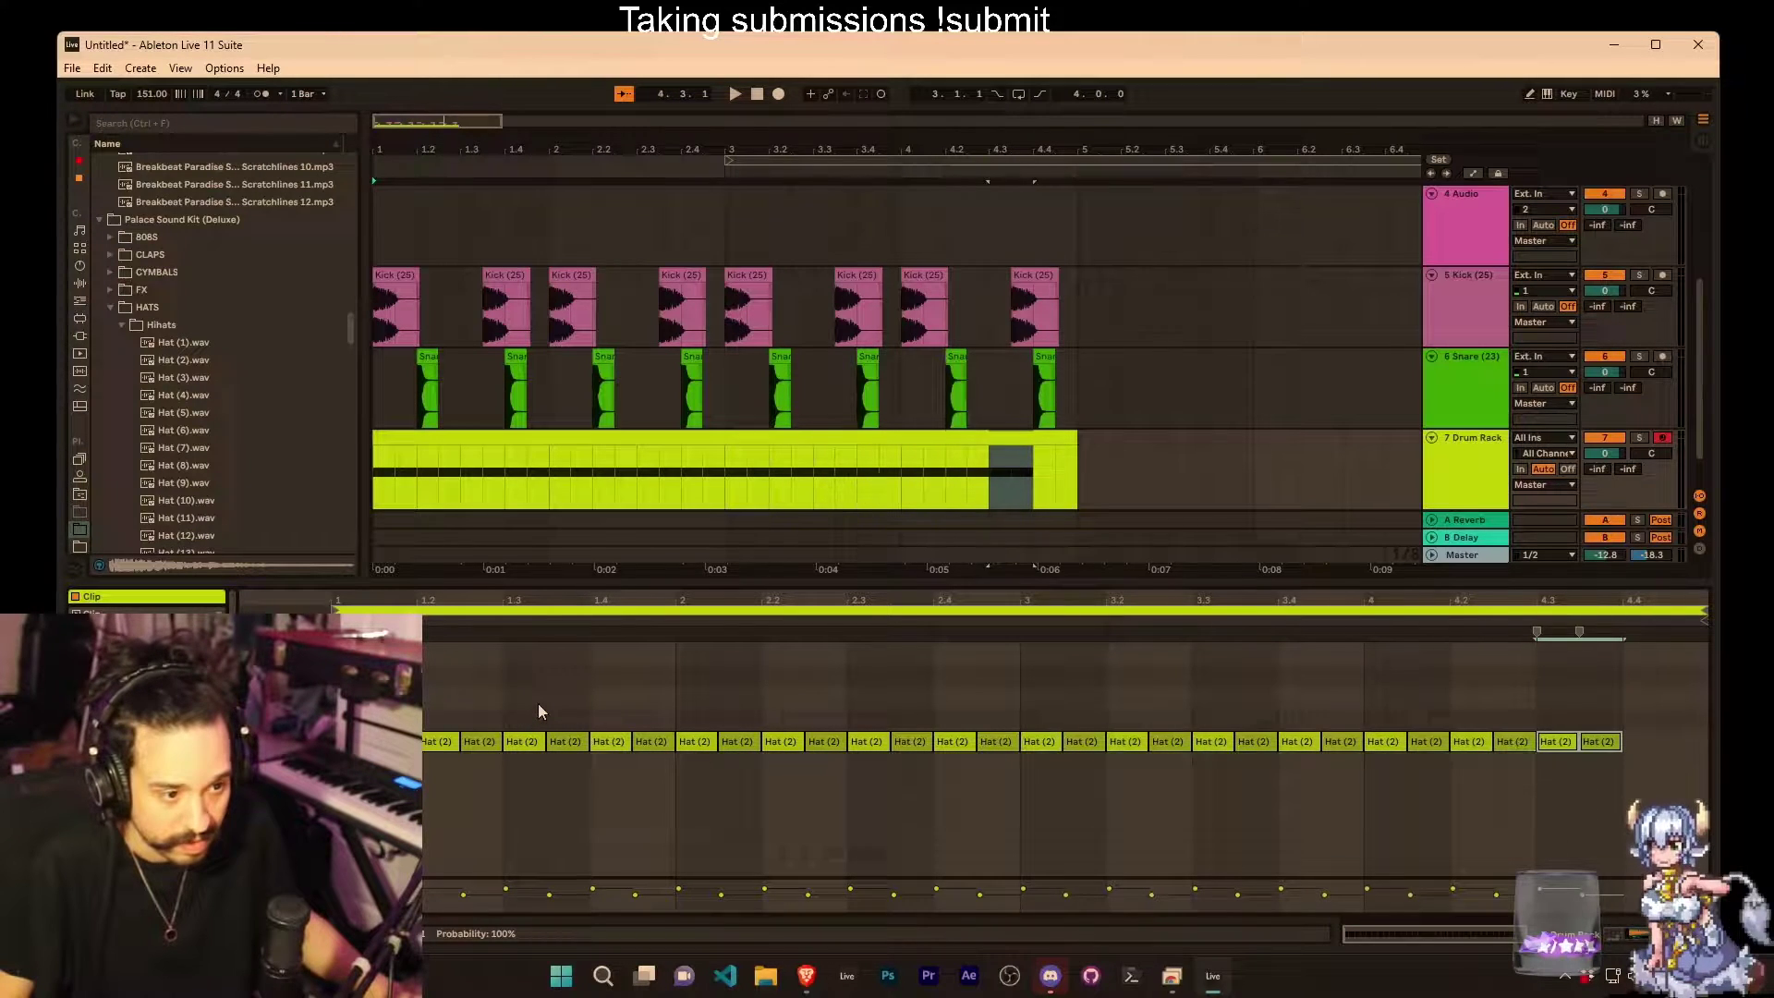
key("space")
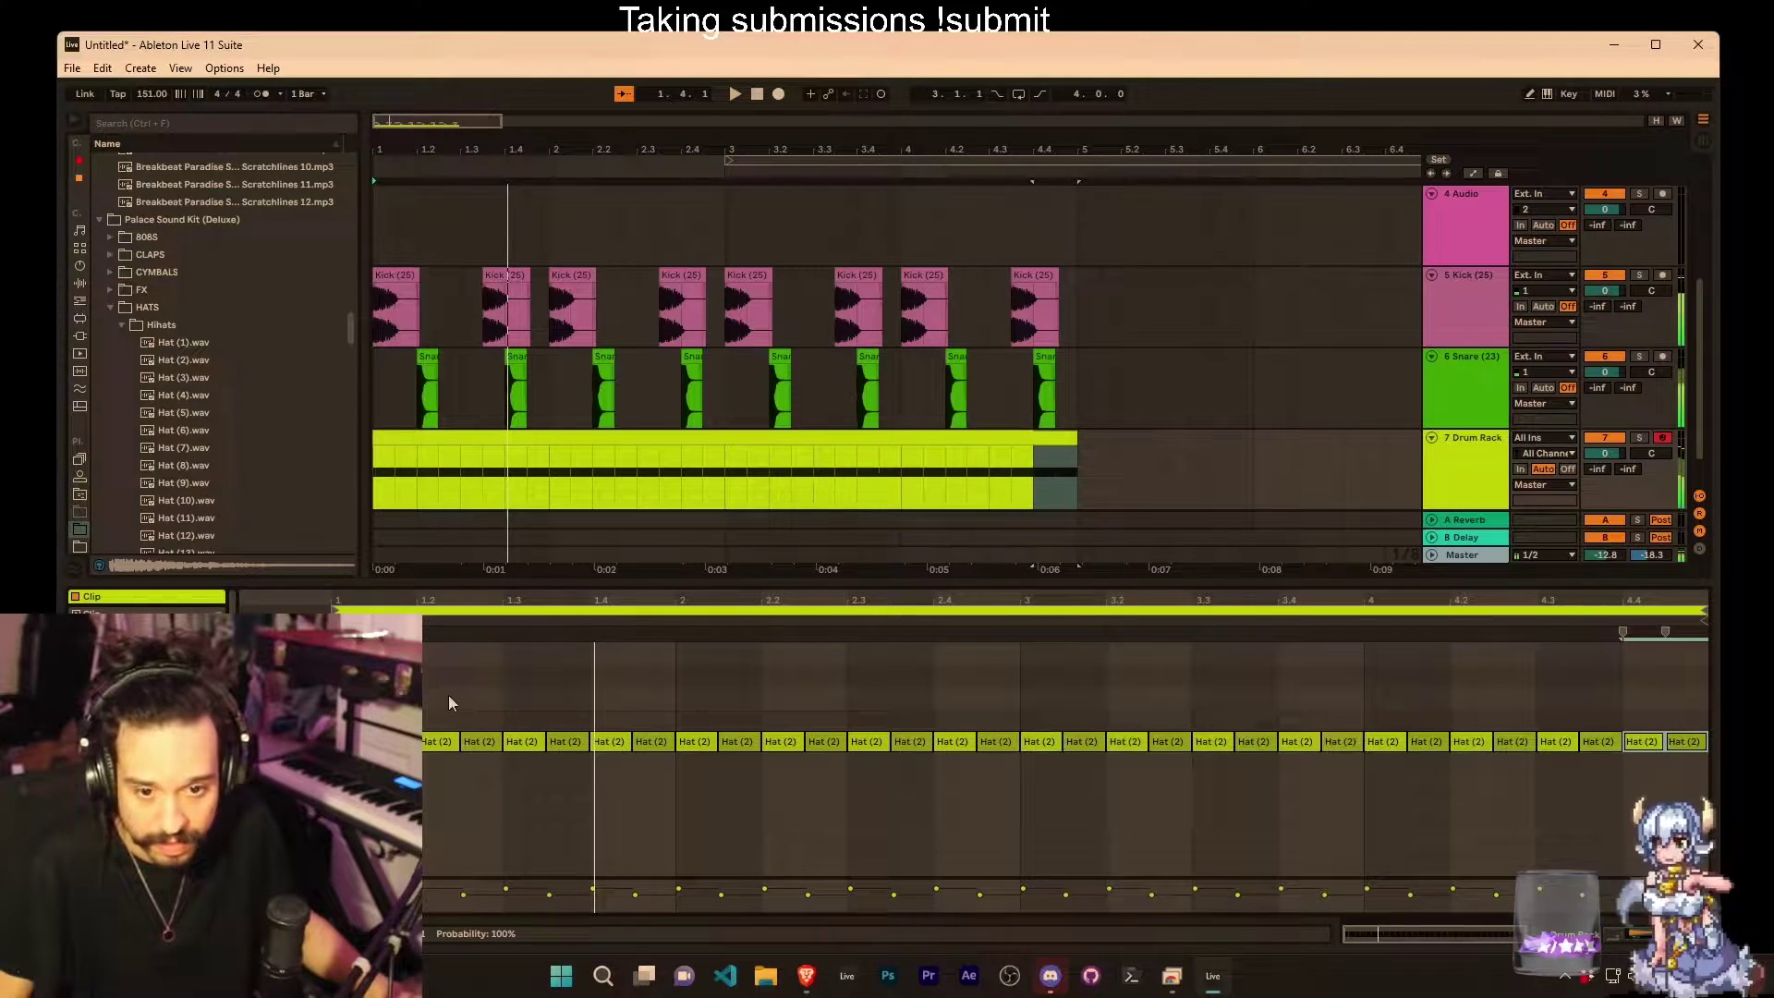
Step: Add short sixteenth-note hat hits at varied pitches above the steady hat row across bar 1 while playing the loop
double_click(364, 700)
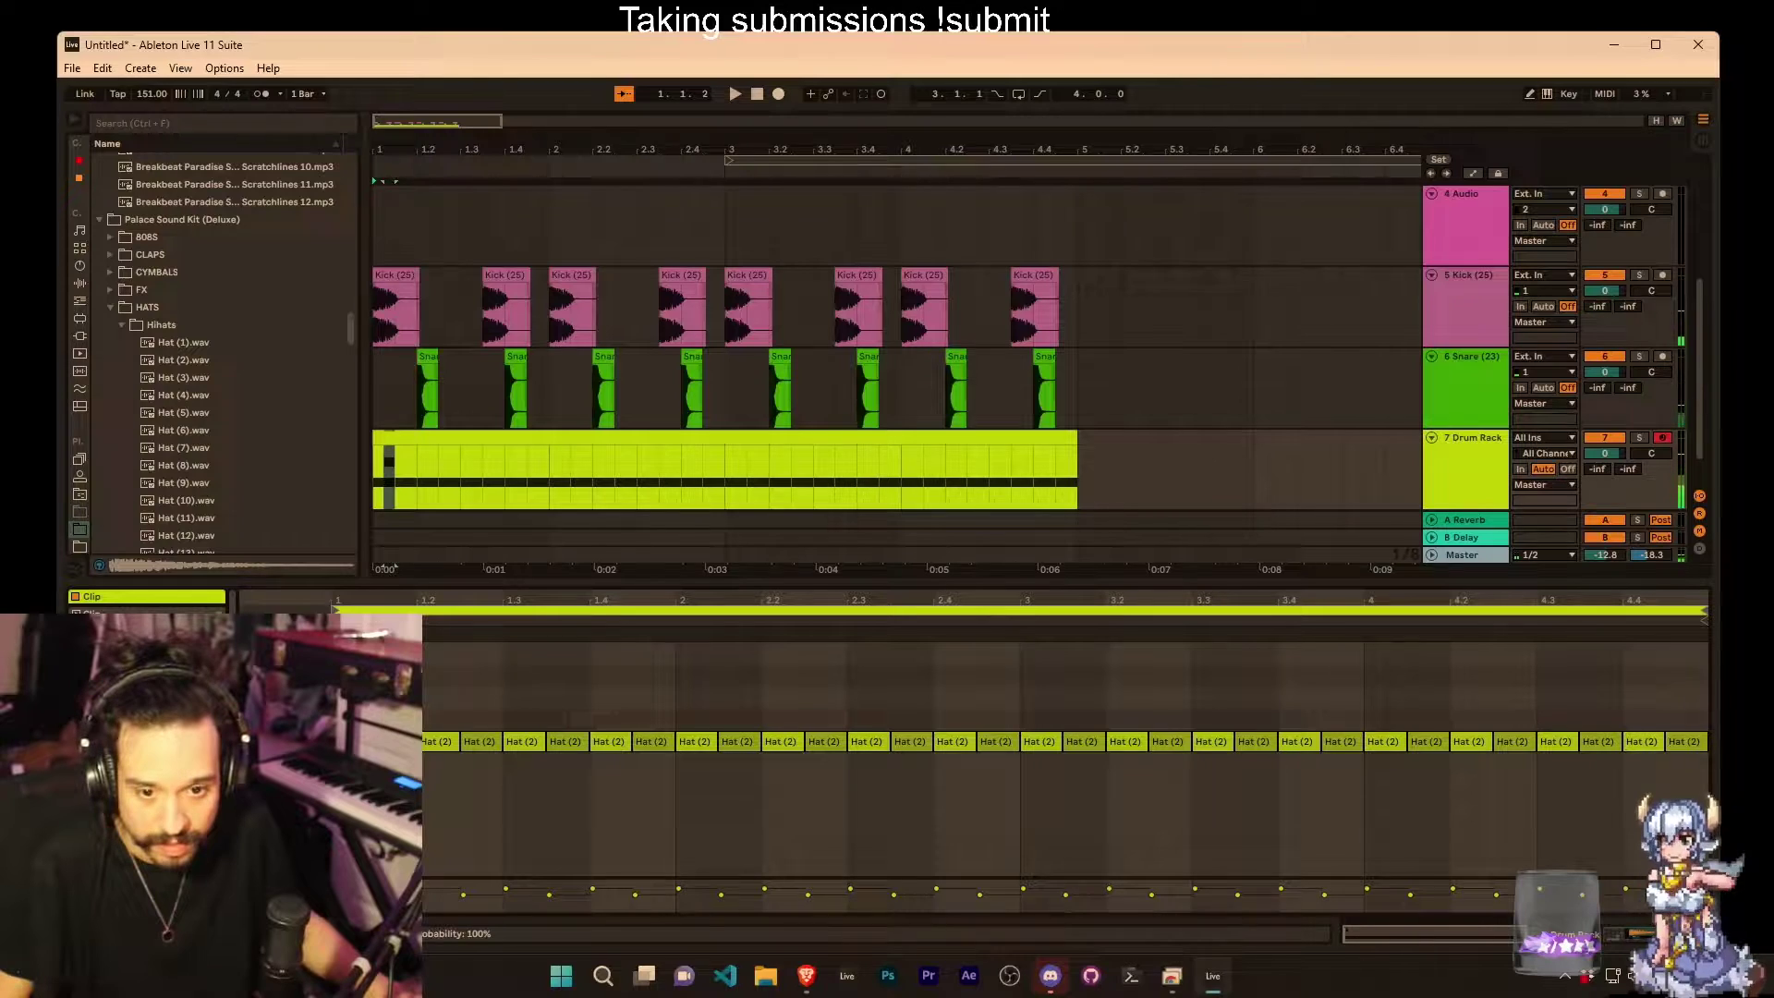
key("space")
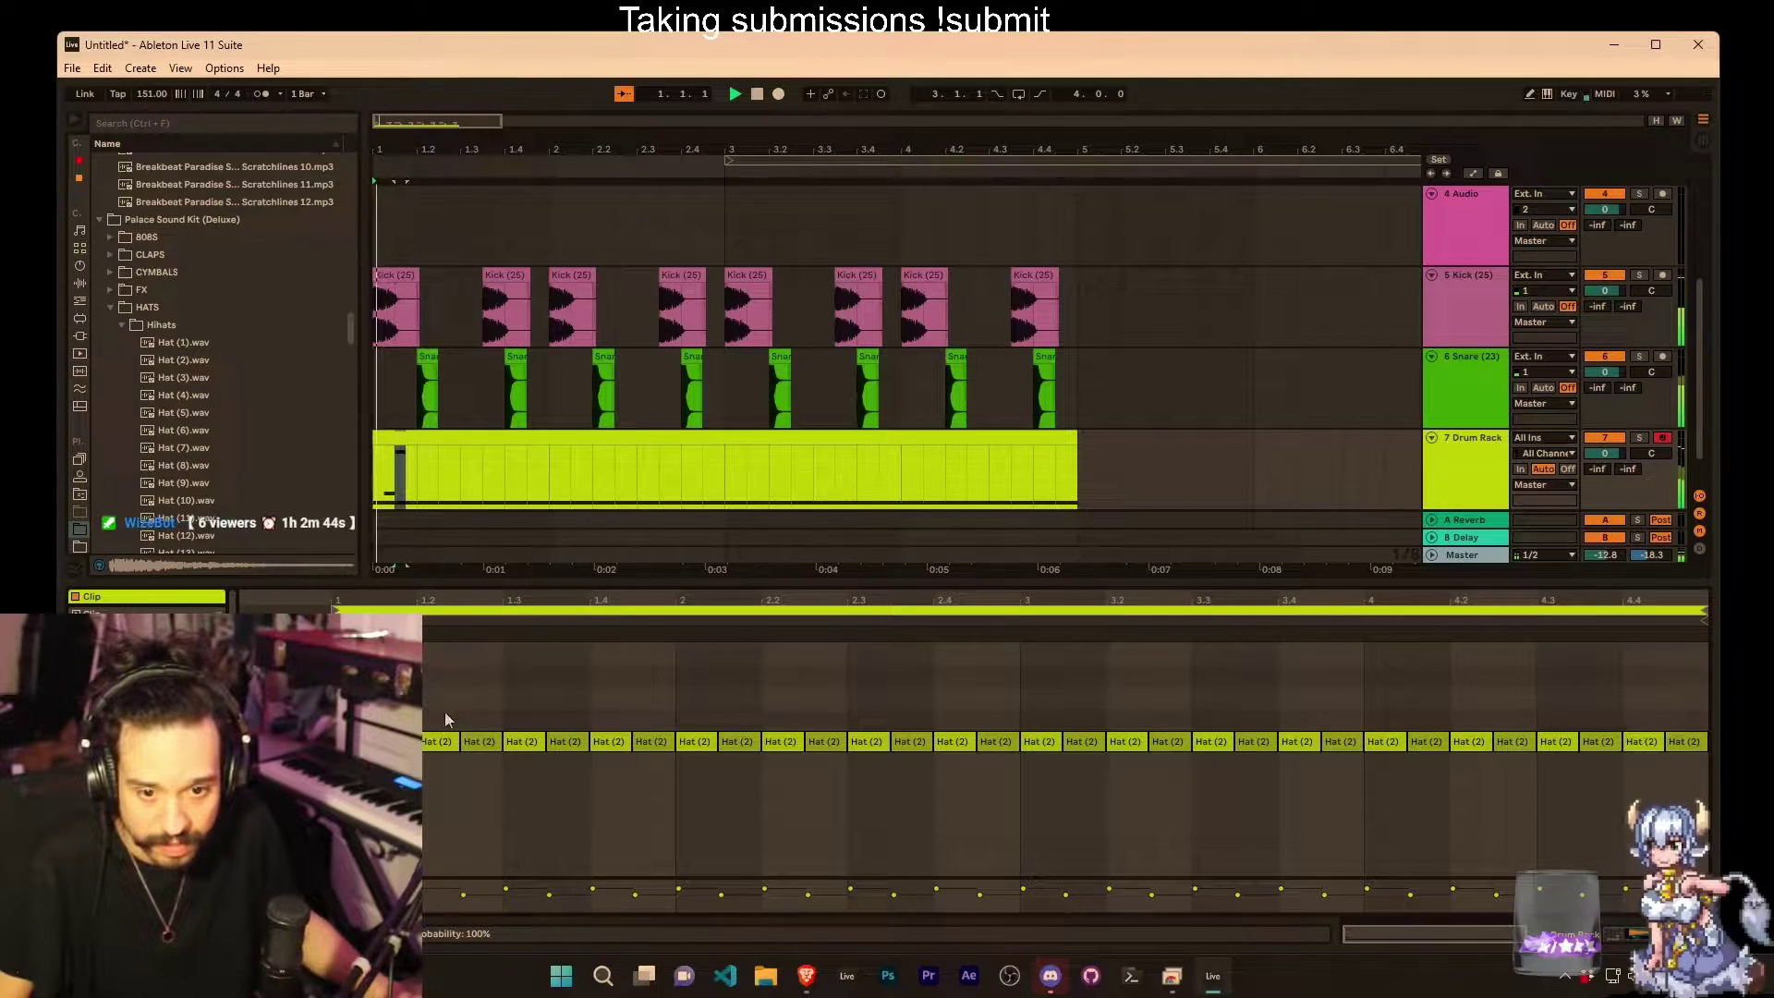
double_click(470, 675)
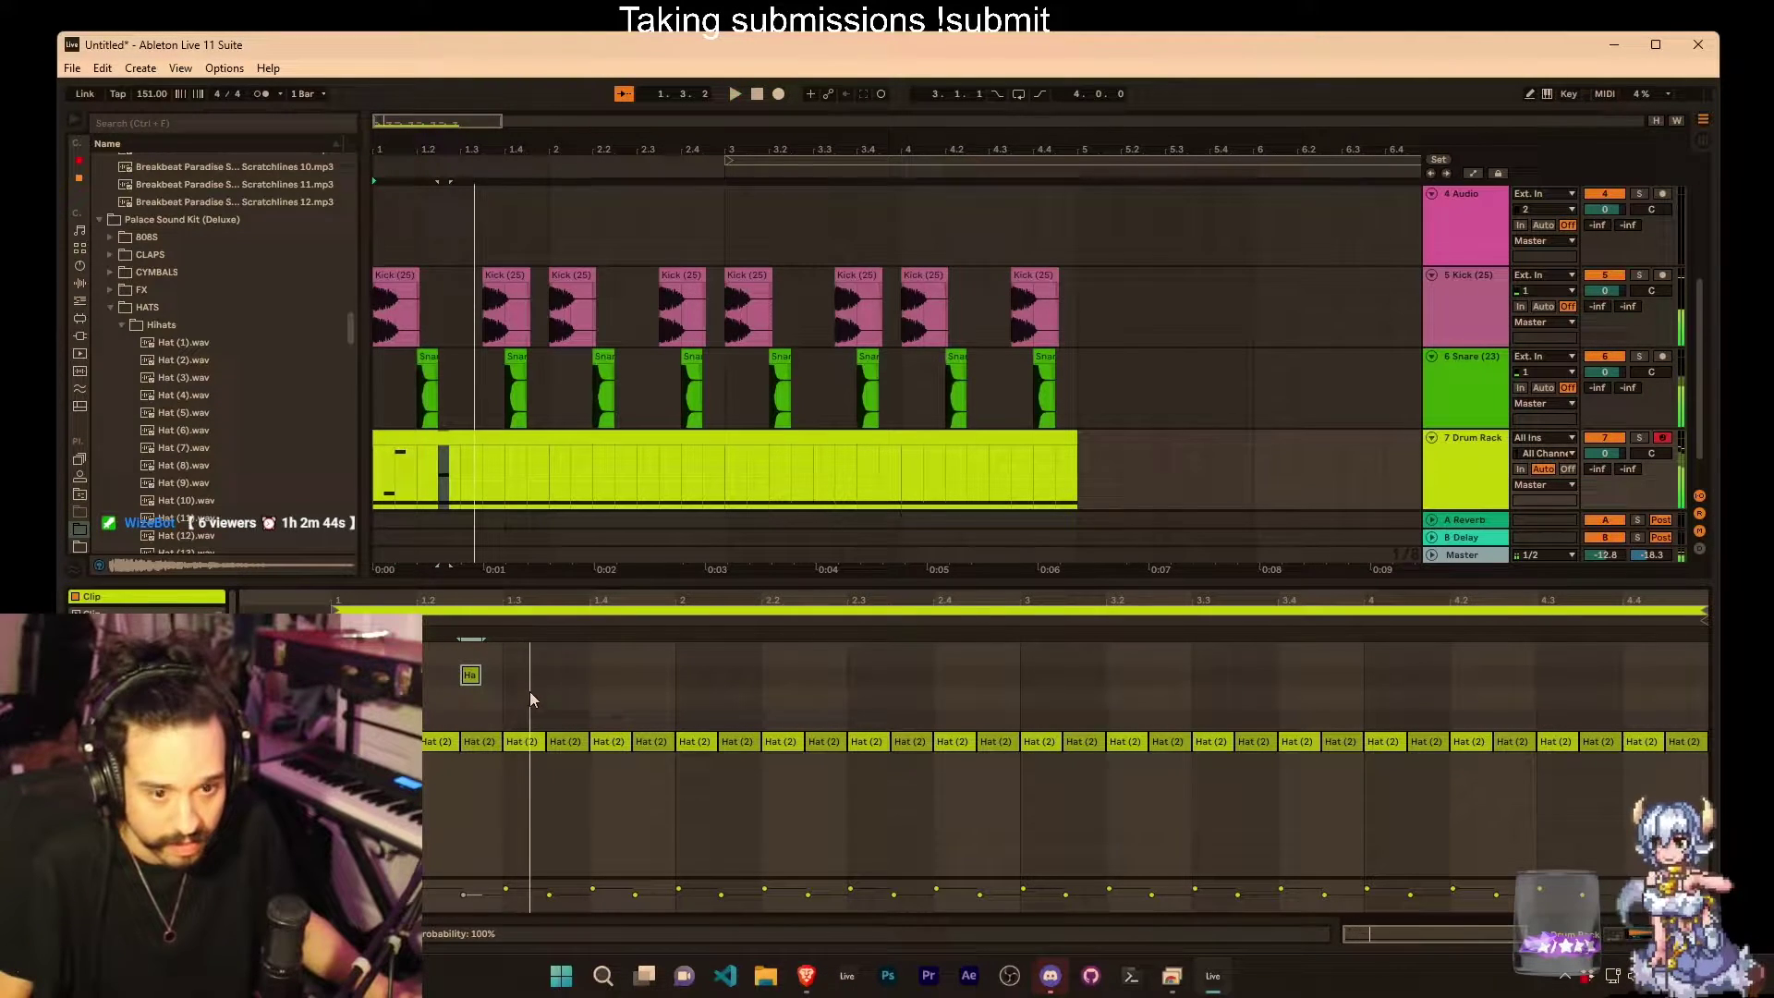
double_click(555, 675)
double_click(512, 697)
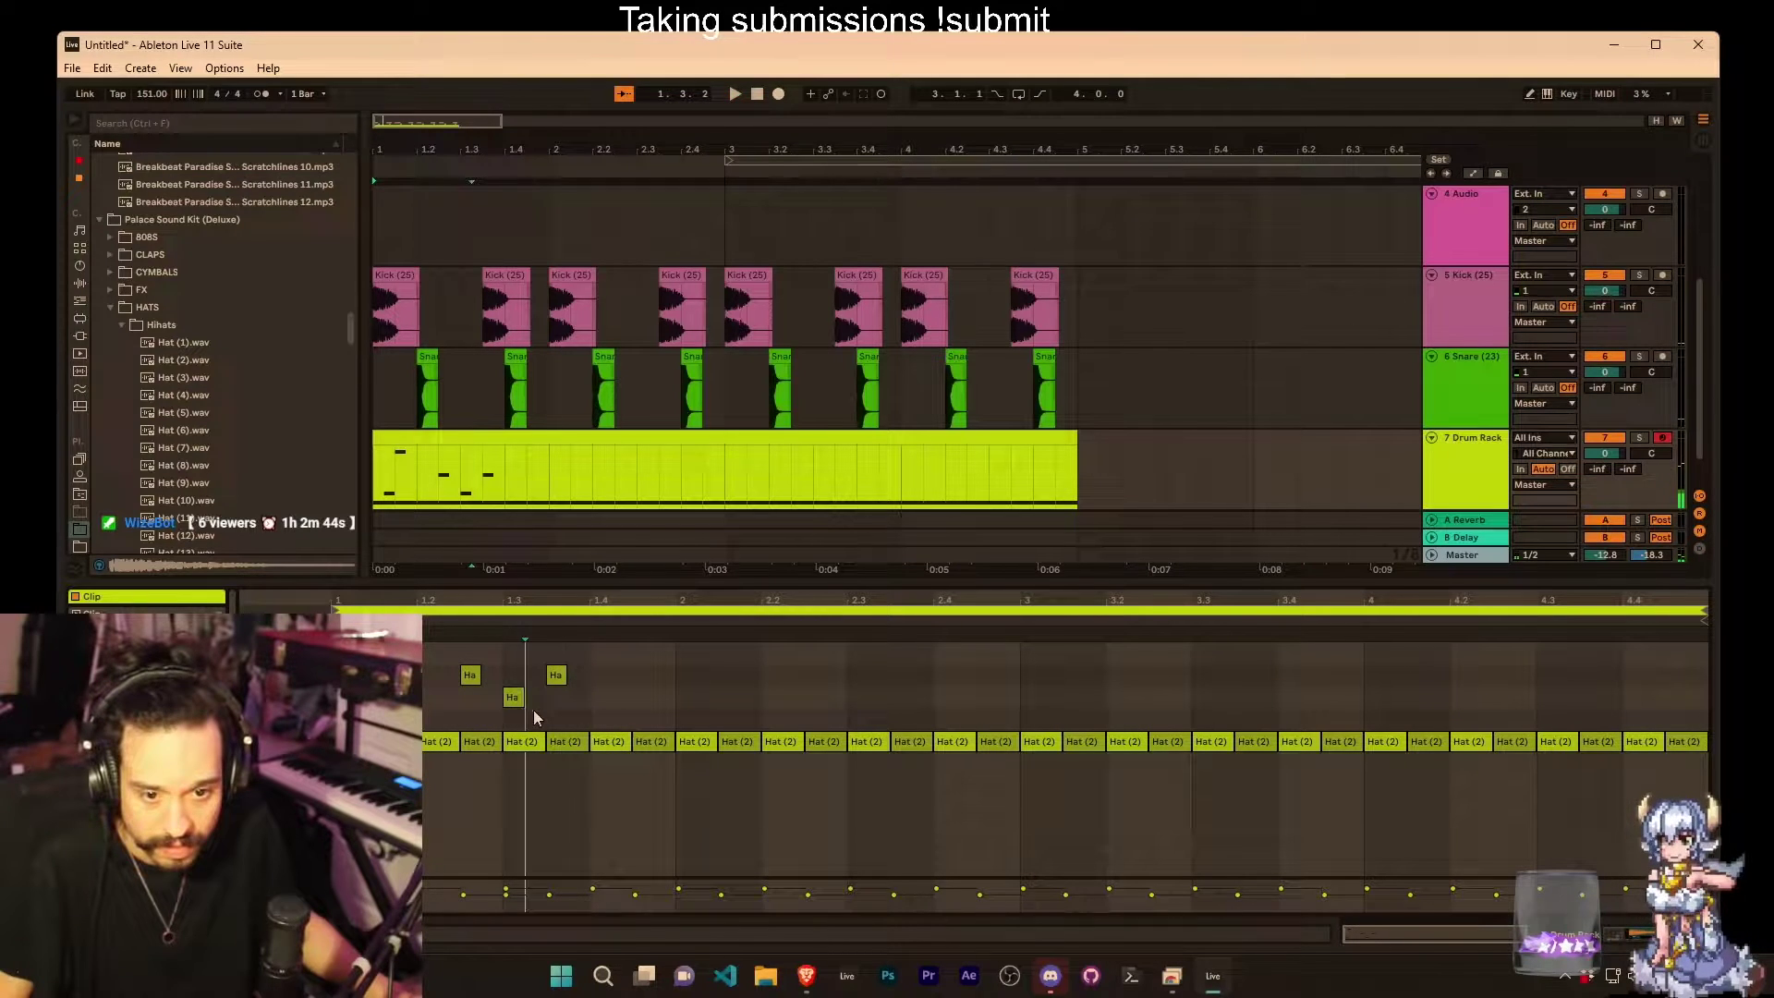
double_click(534, 718)
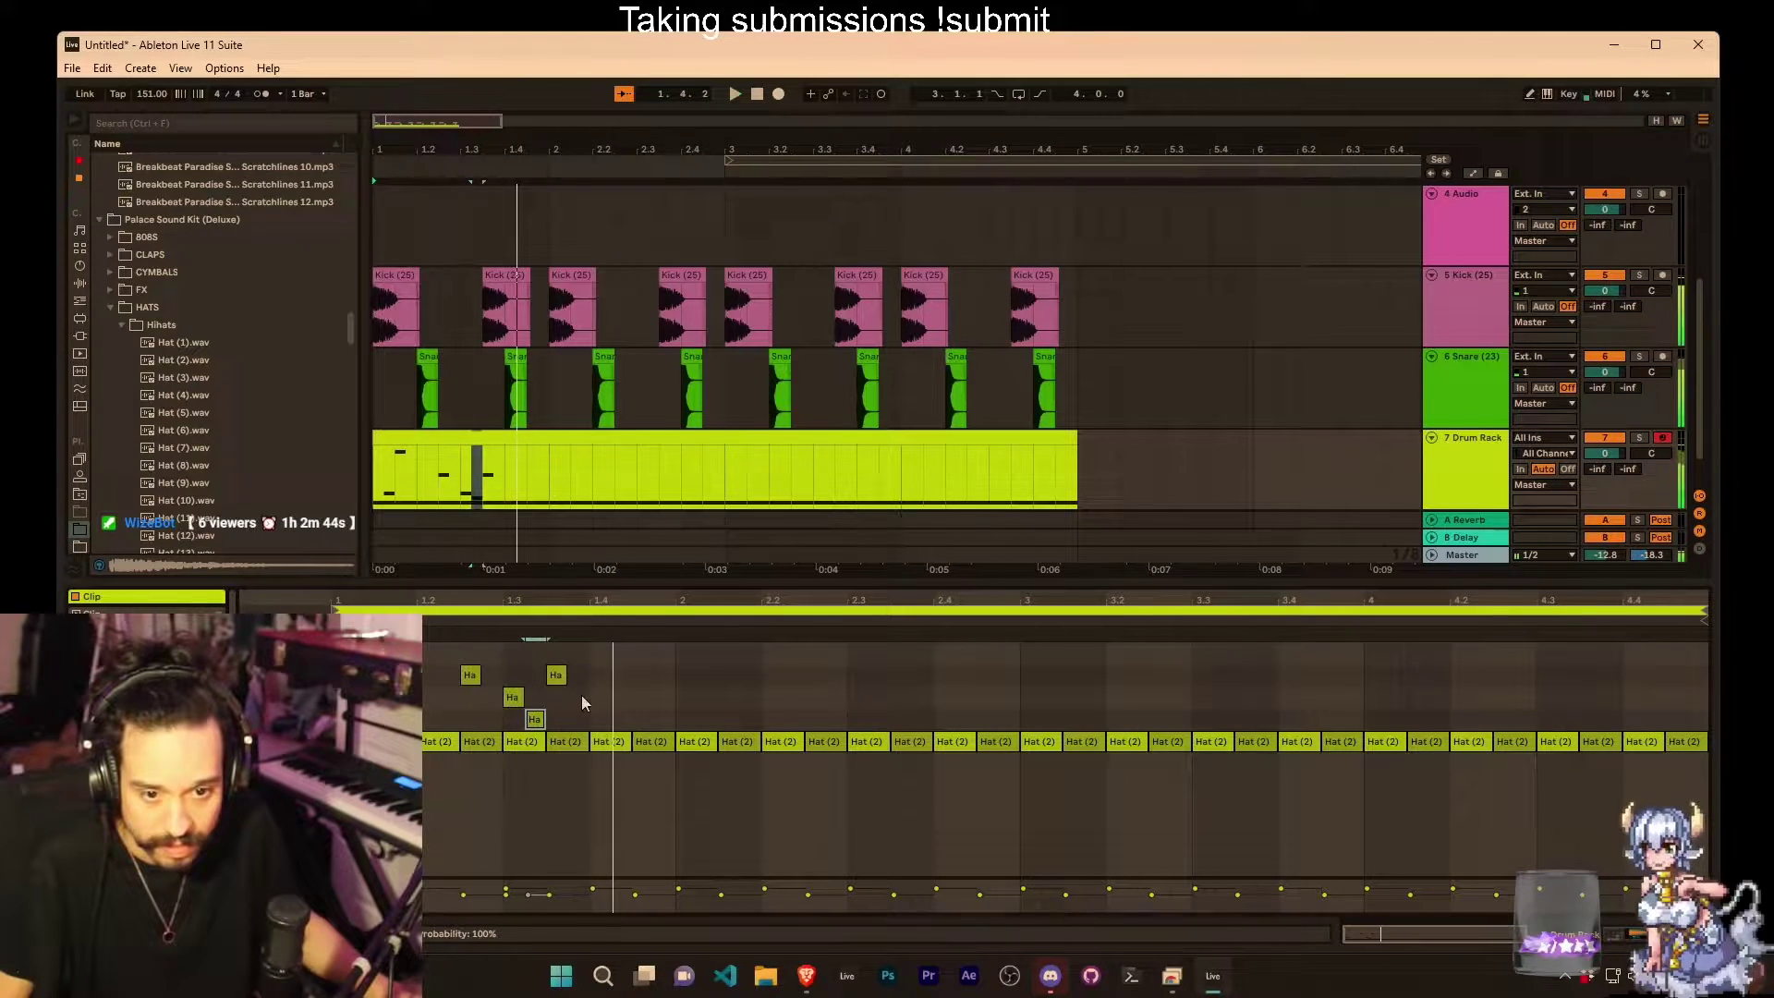
double_click(664, 675)
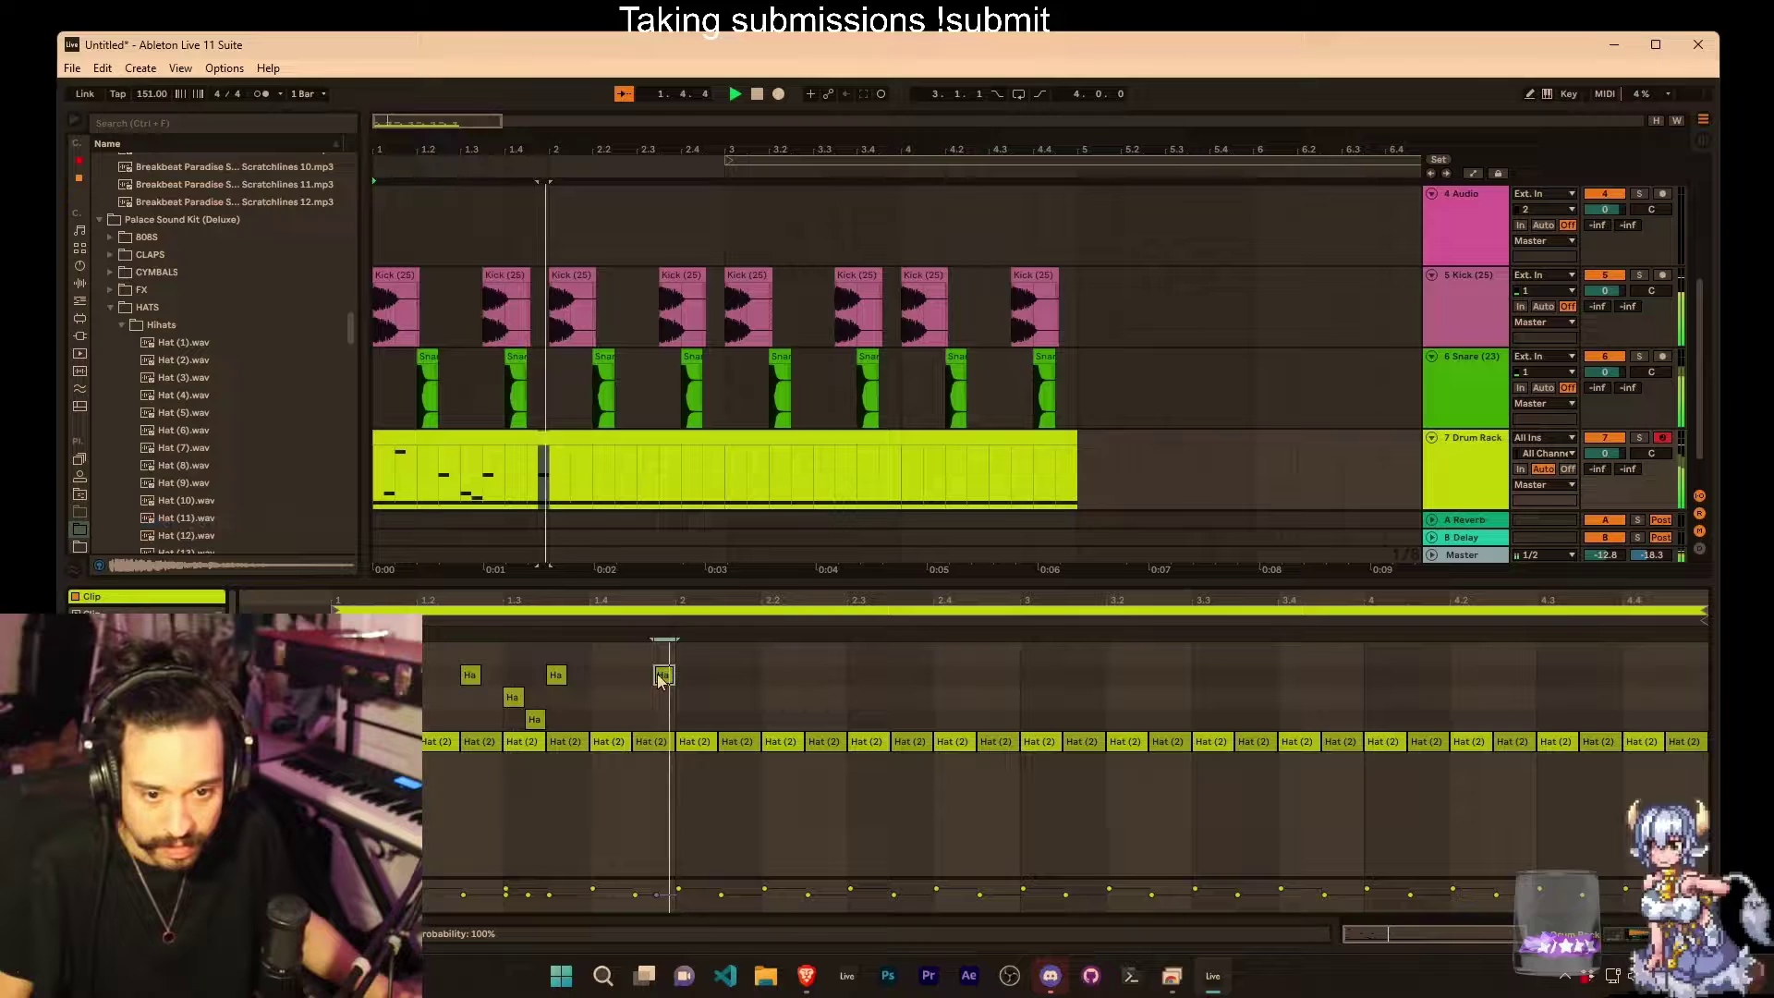
Step: Continue the short pitched hat hits above the steady hat row through bar 2 and stop playback
double_click(901, 676)
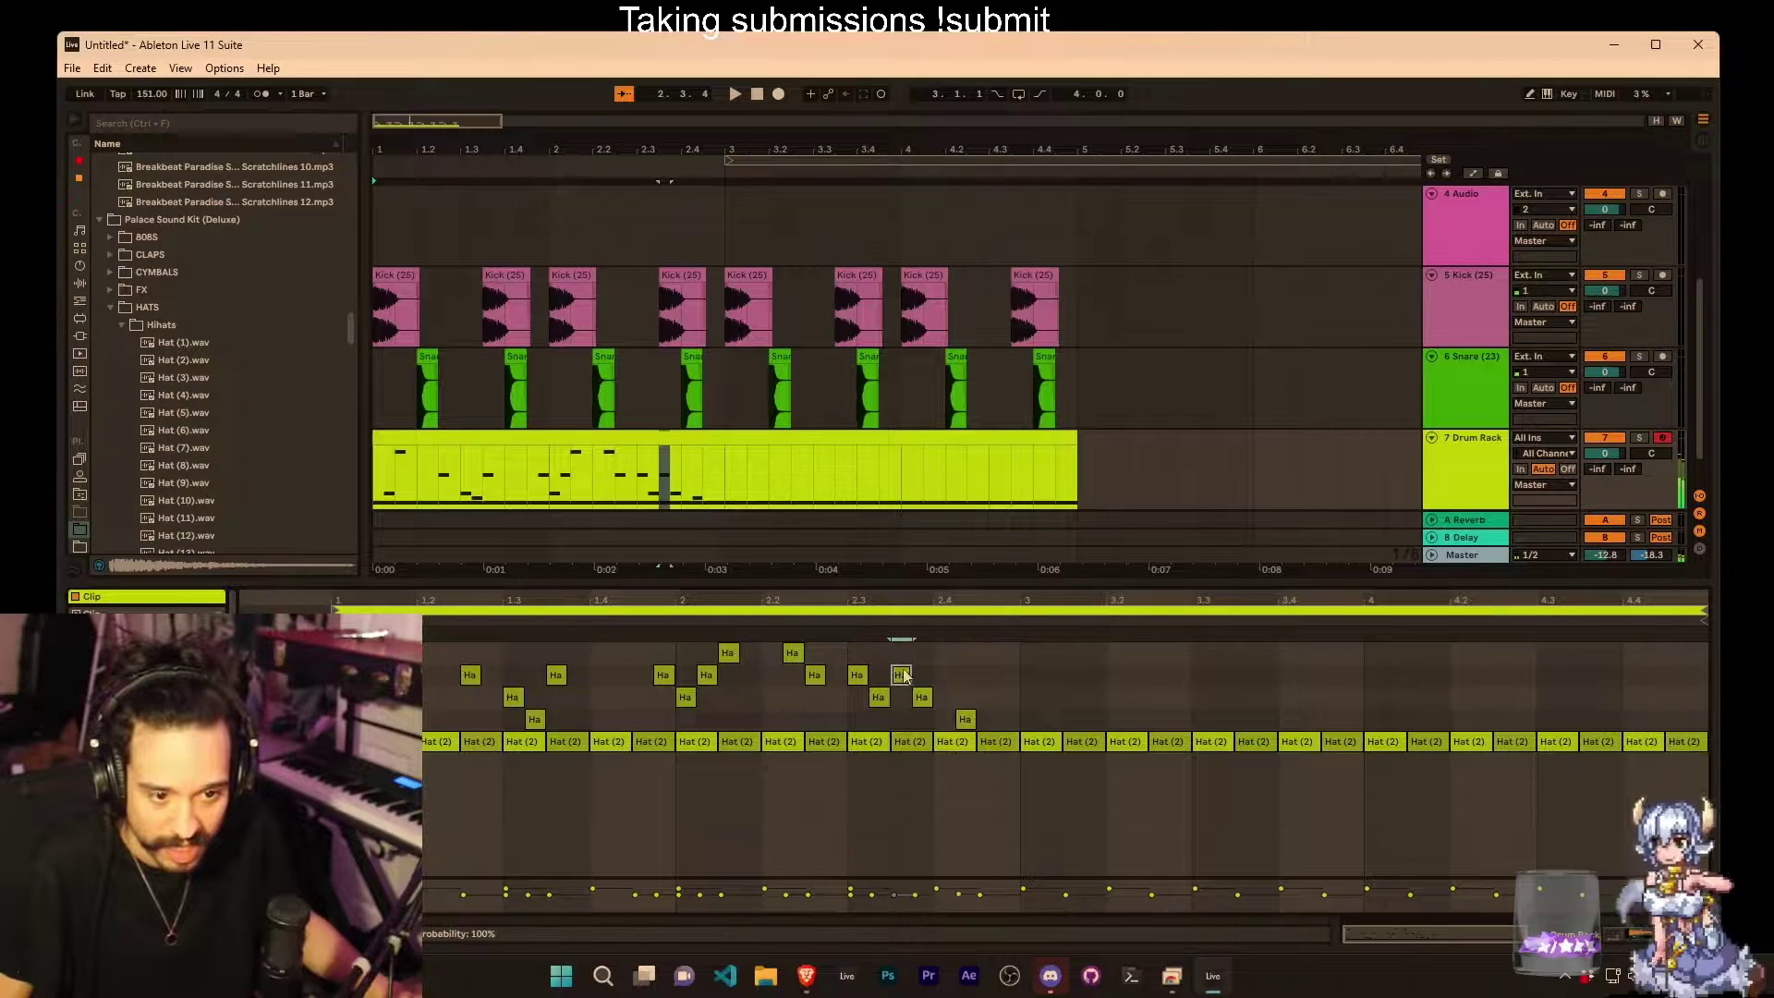
double_click(903, 675)
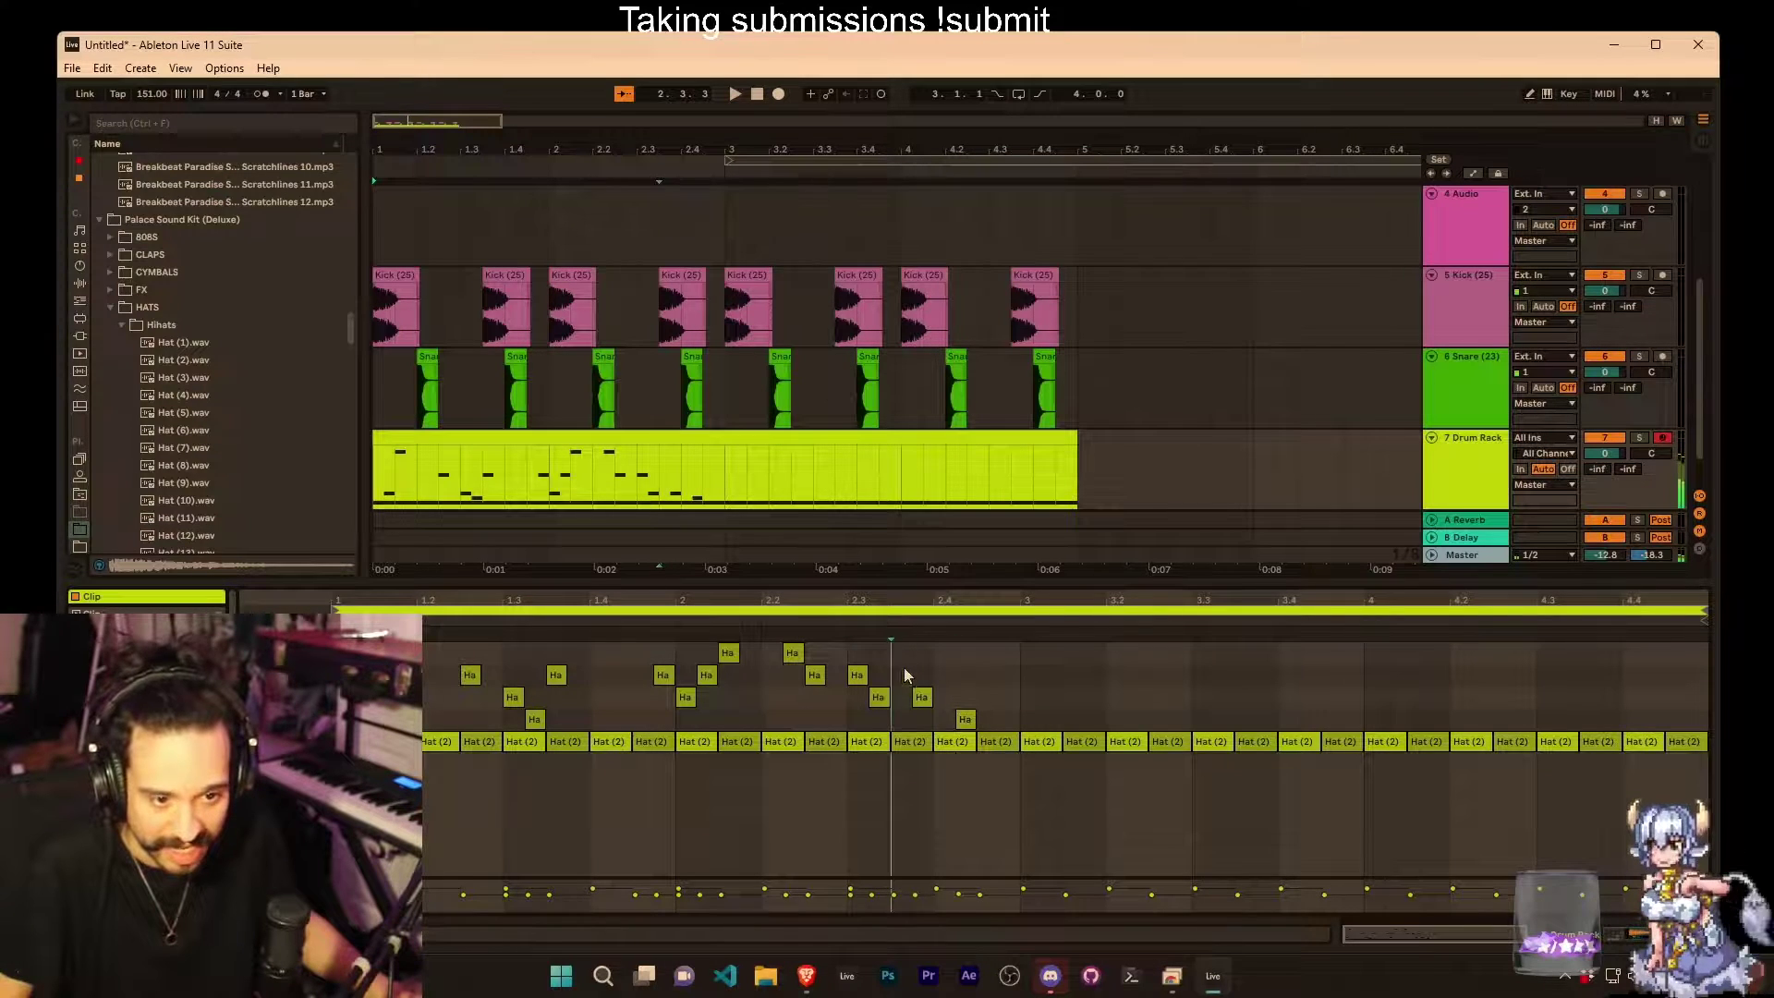
key("space")
double_click(858, 676)
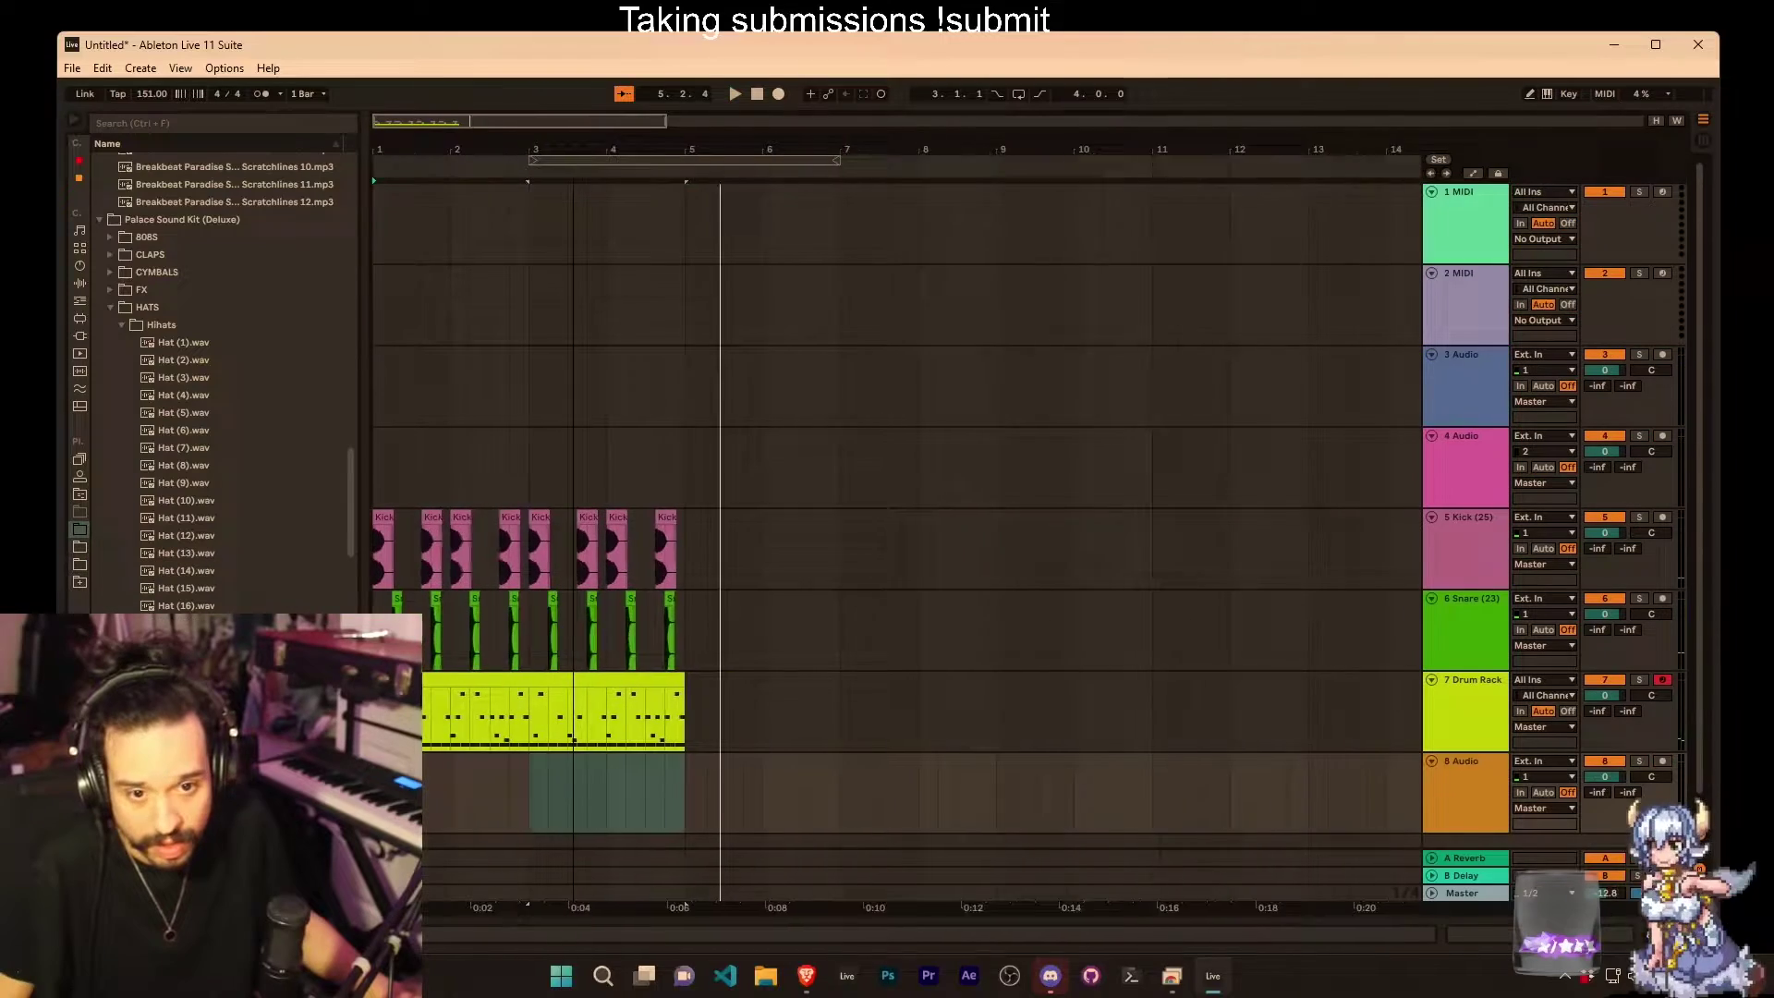
Step: Preview the Breakbeat Paradise scratch samples, place Phat Scratchlines 07 at the start of audio track 8 and play it
scroll(185, 277, "up", 7)
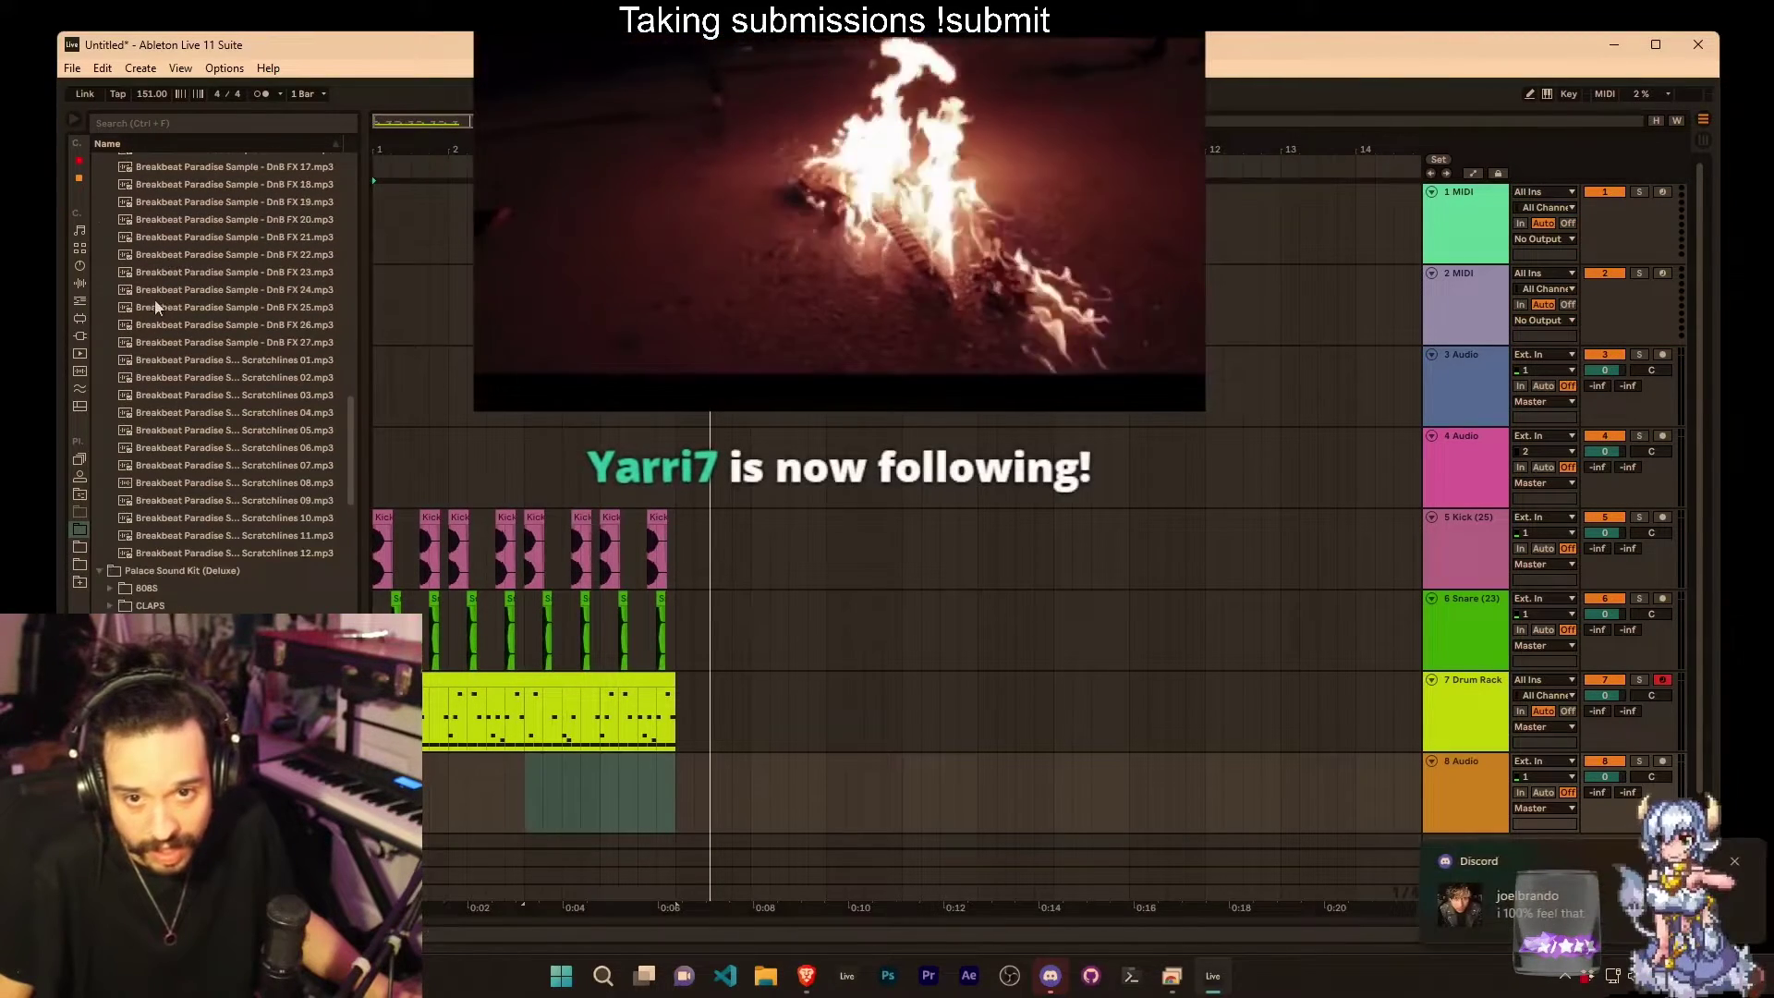
scroll(155, 307, "up", 3)
left_click(209, 539)
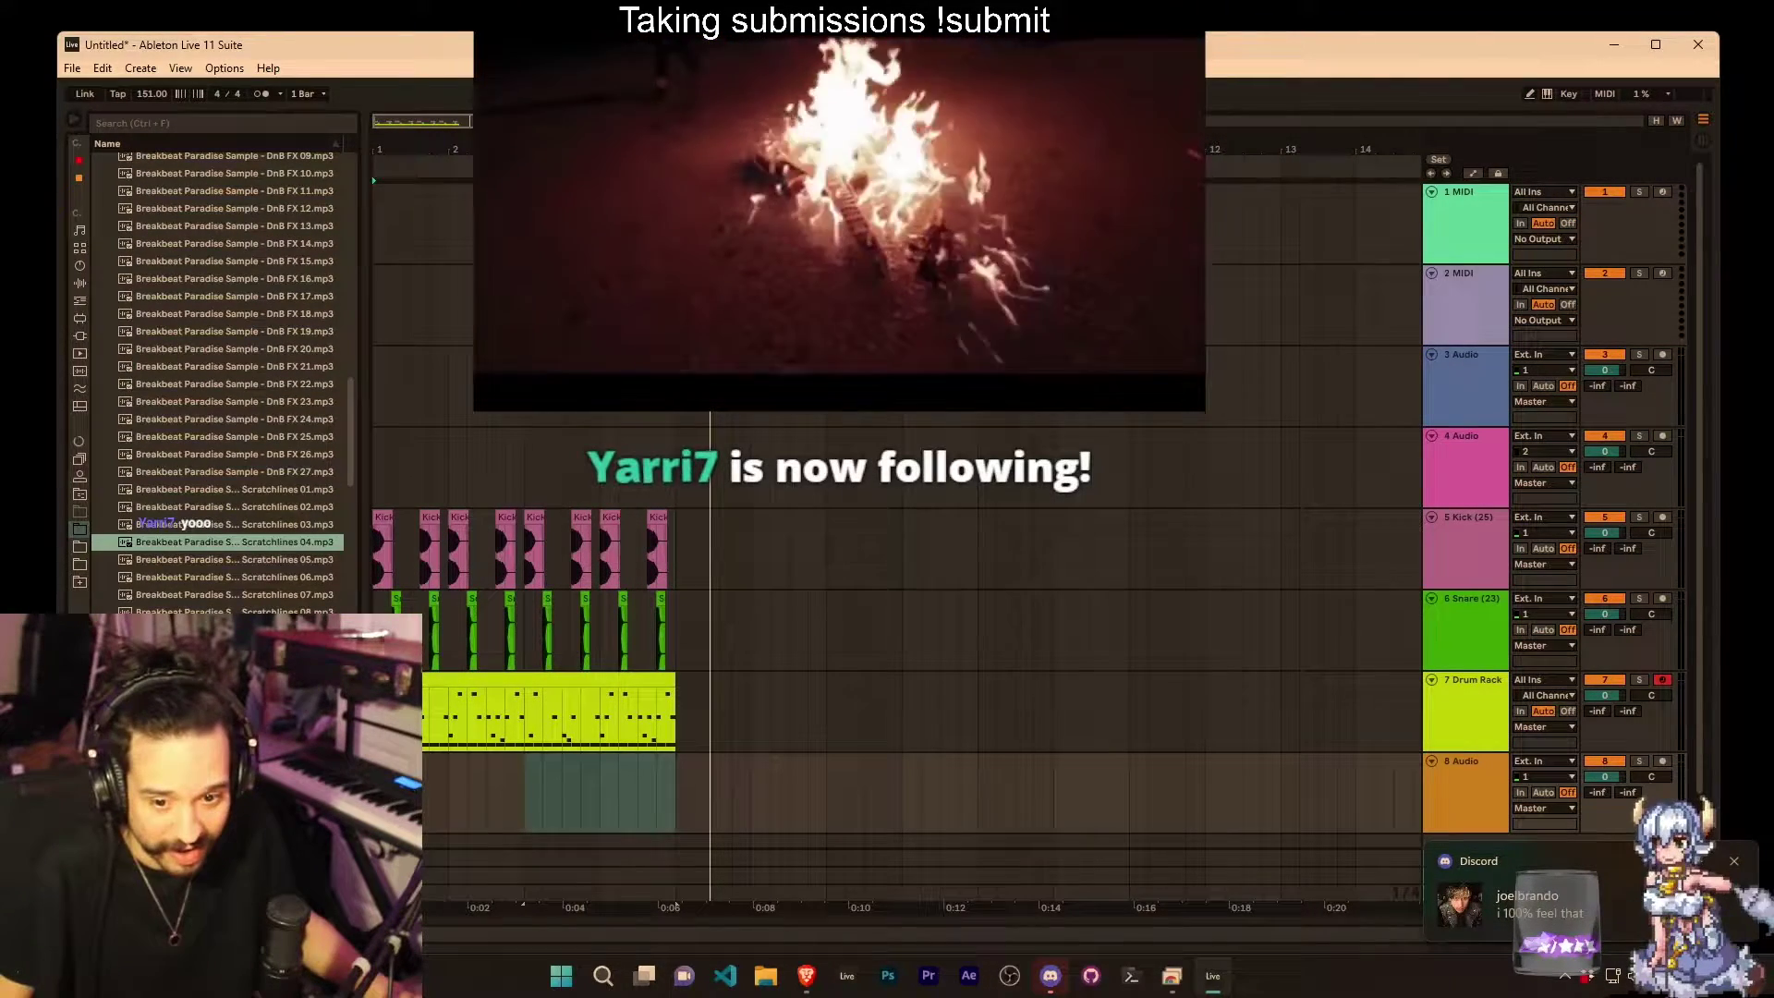
left_click(210, 596)
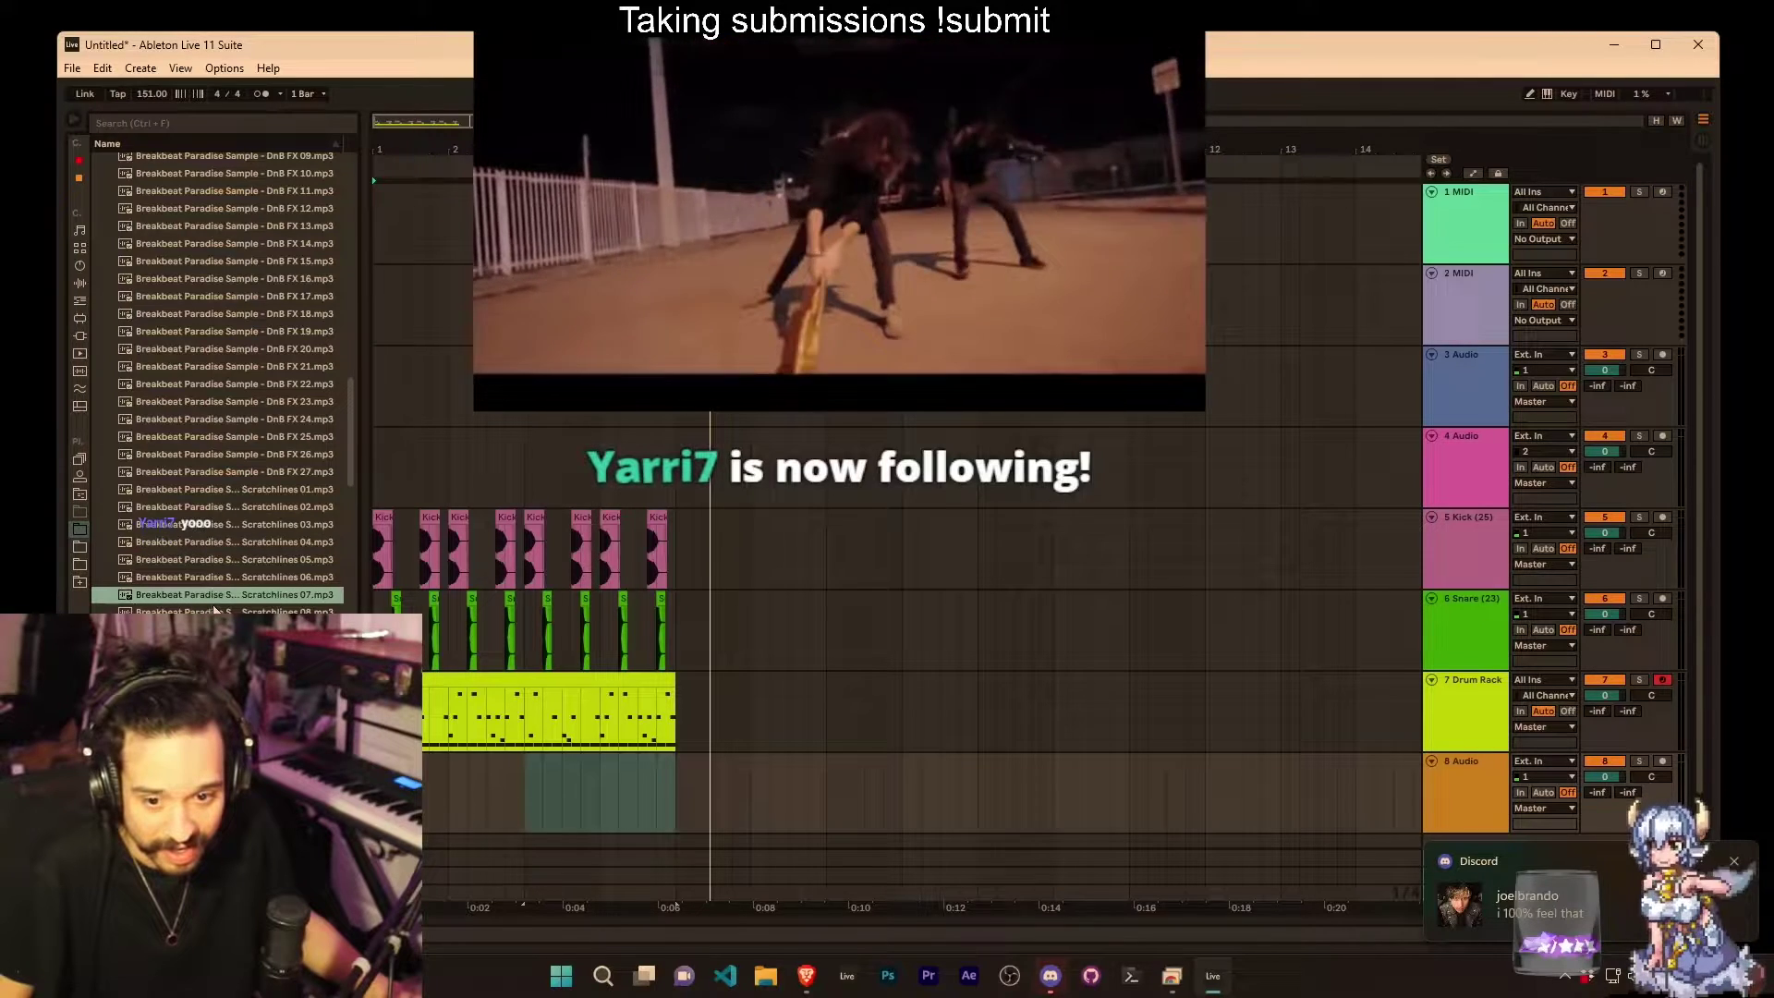
left_click_drag(218, 598, 388, 792)
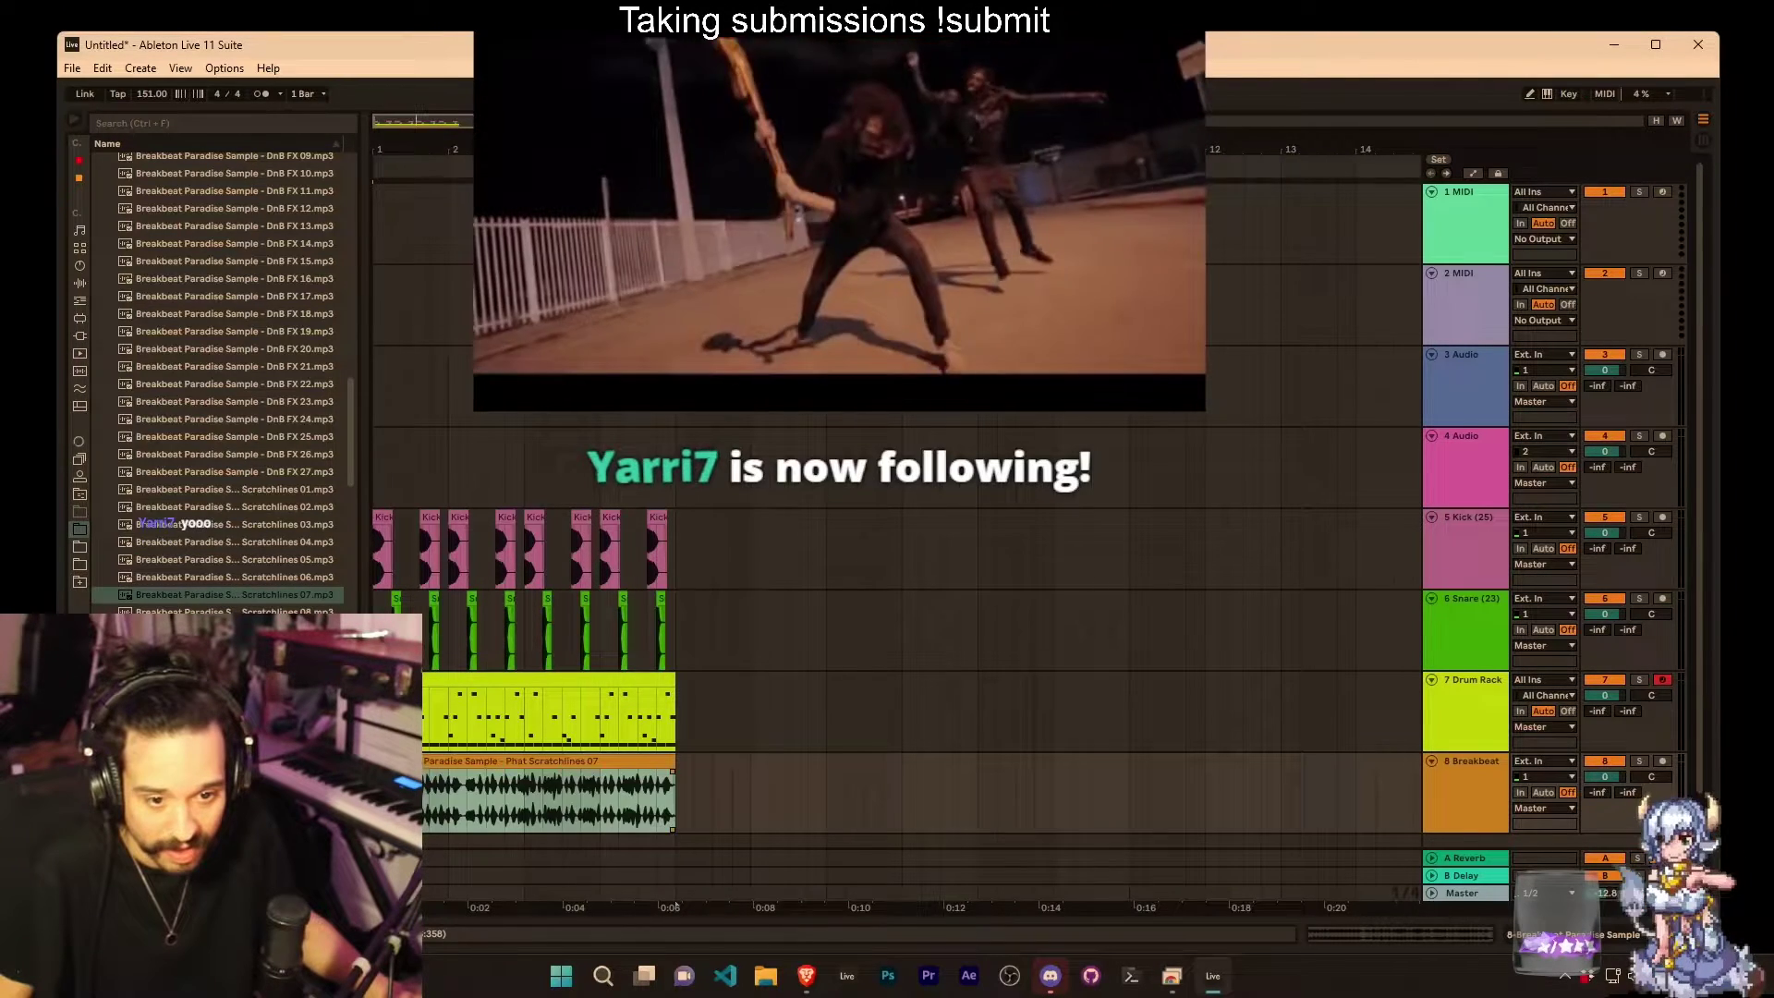
key("space")
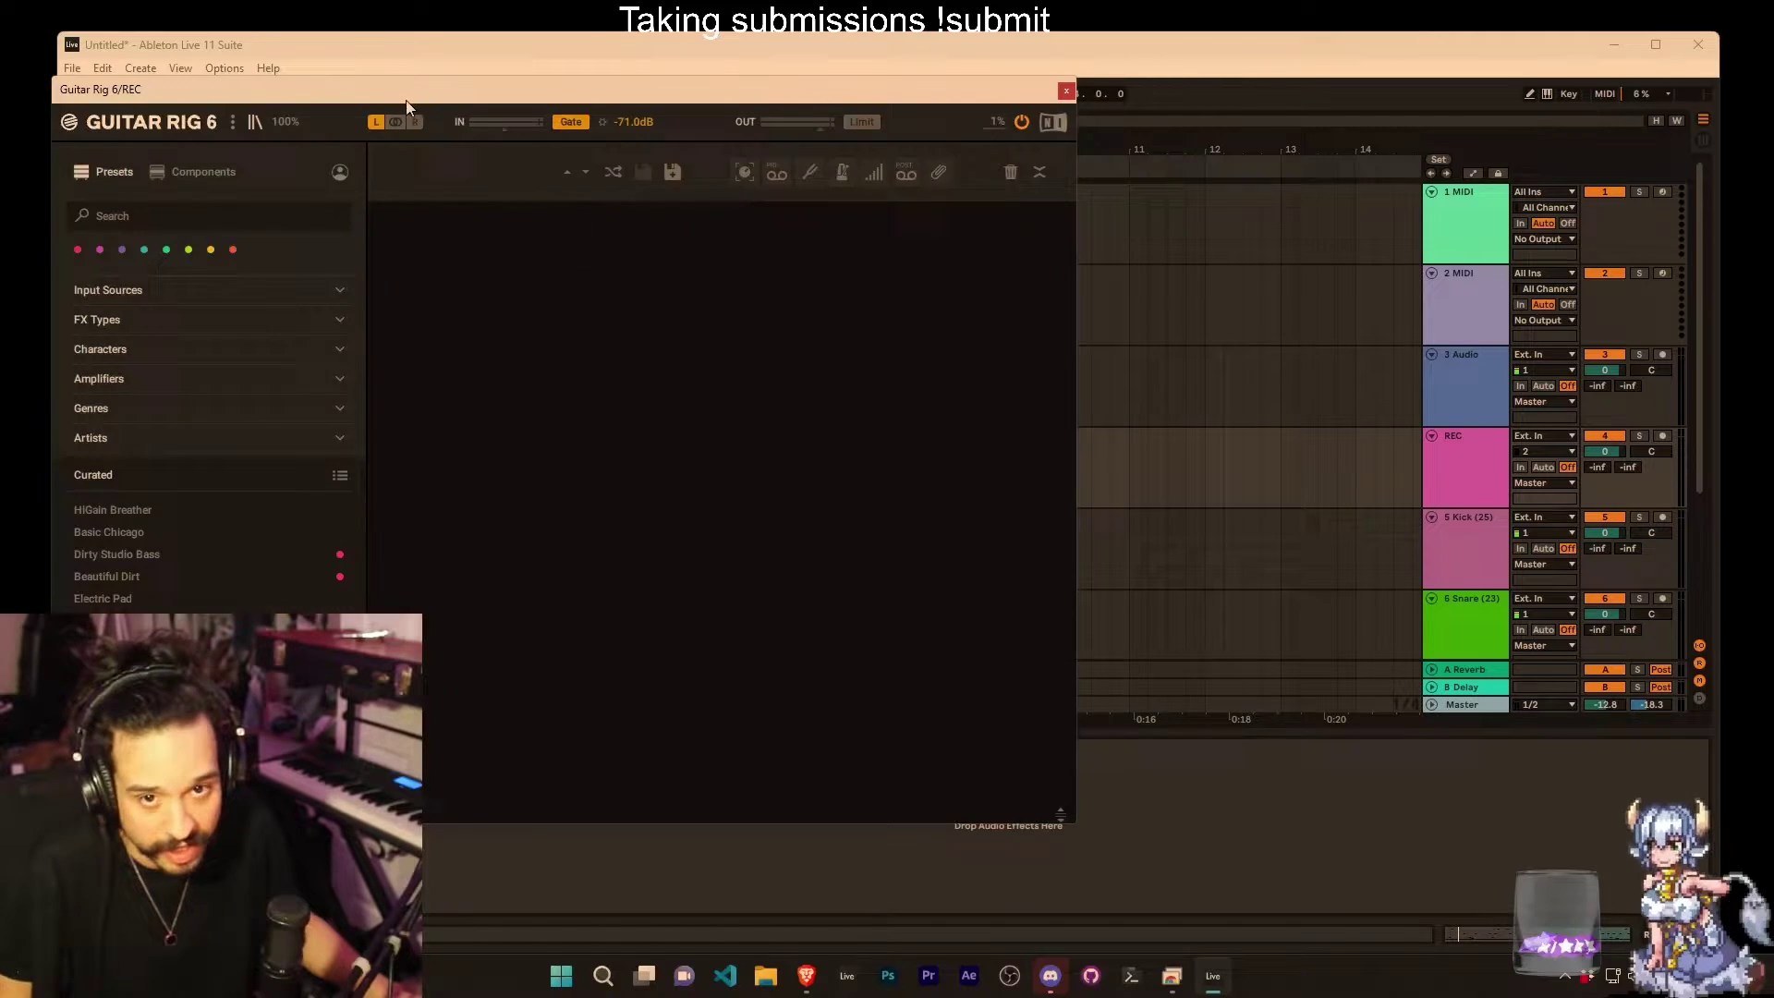
Step: Filter the Guitar Rig 6 presets on the REC track by the red colour tag and load the last preset, ending in "in Bloom"
left_click_drag(406, 100, 742, 159)
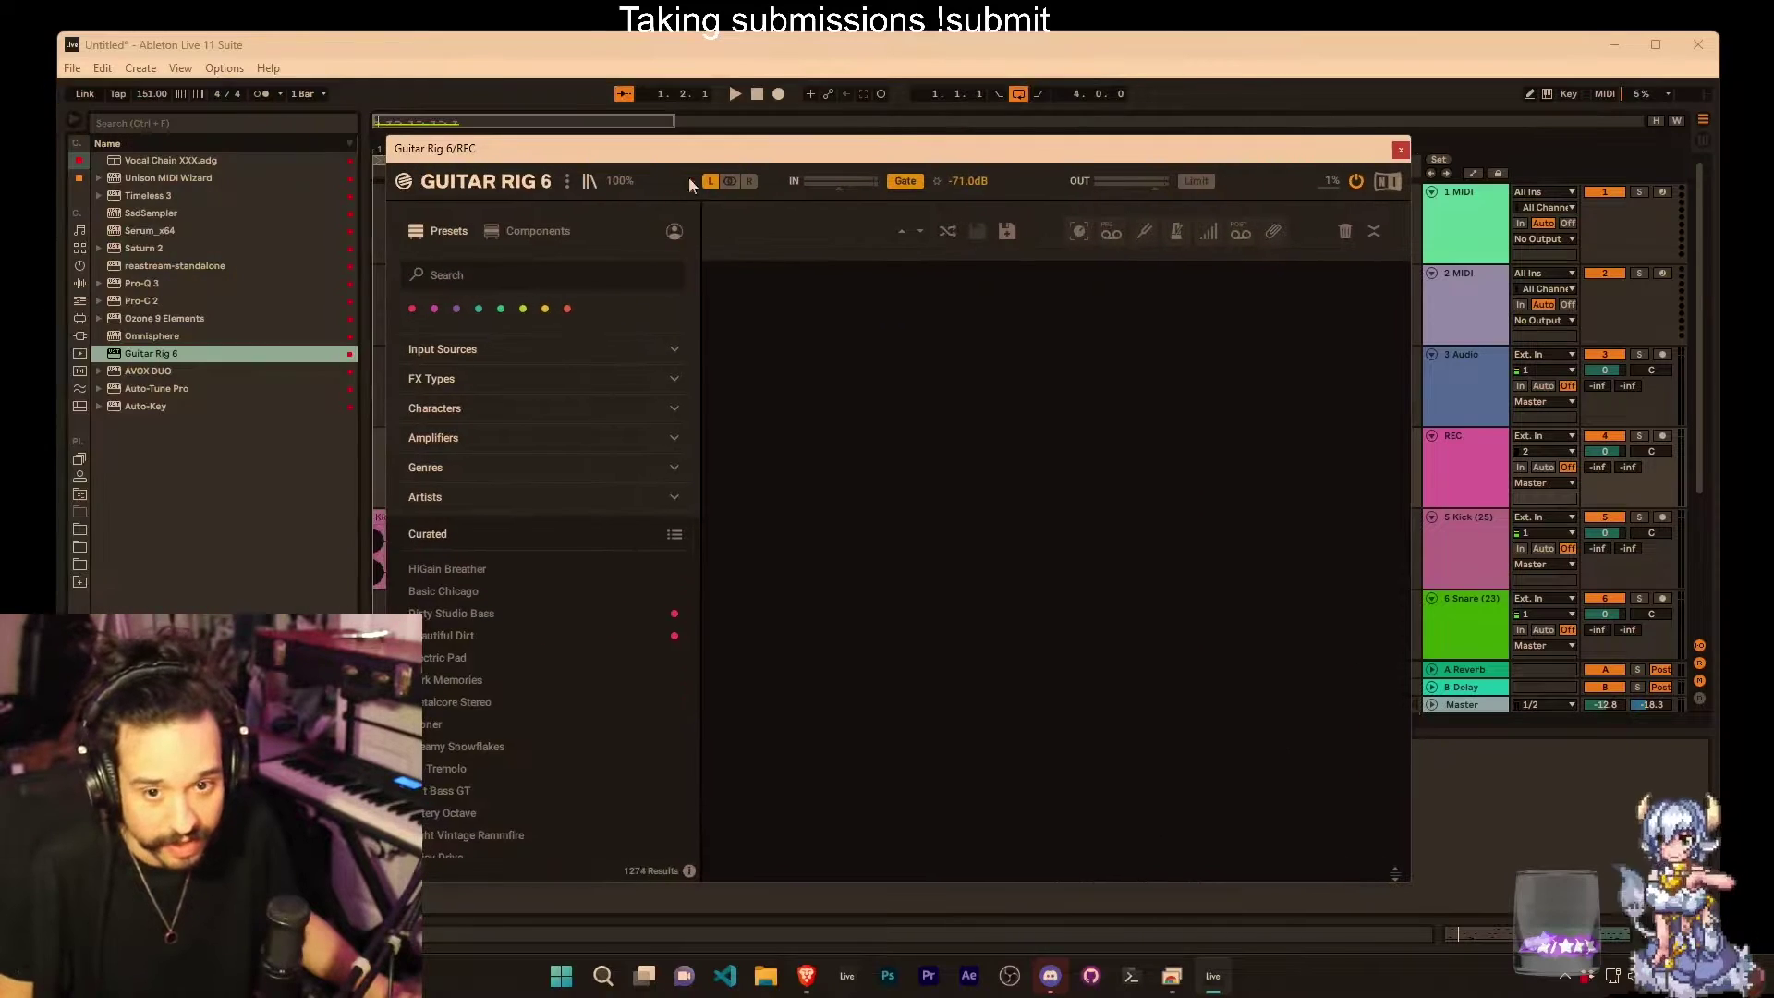
left_click(409, 311)
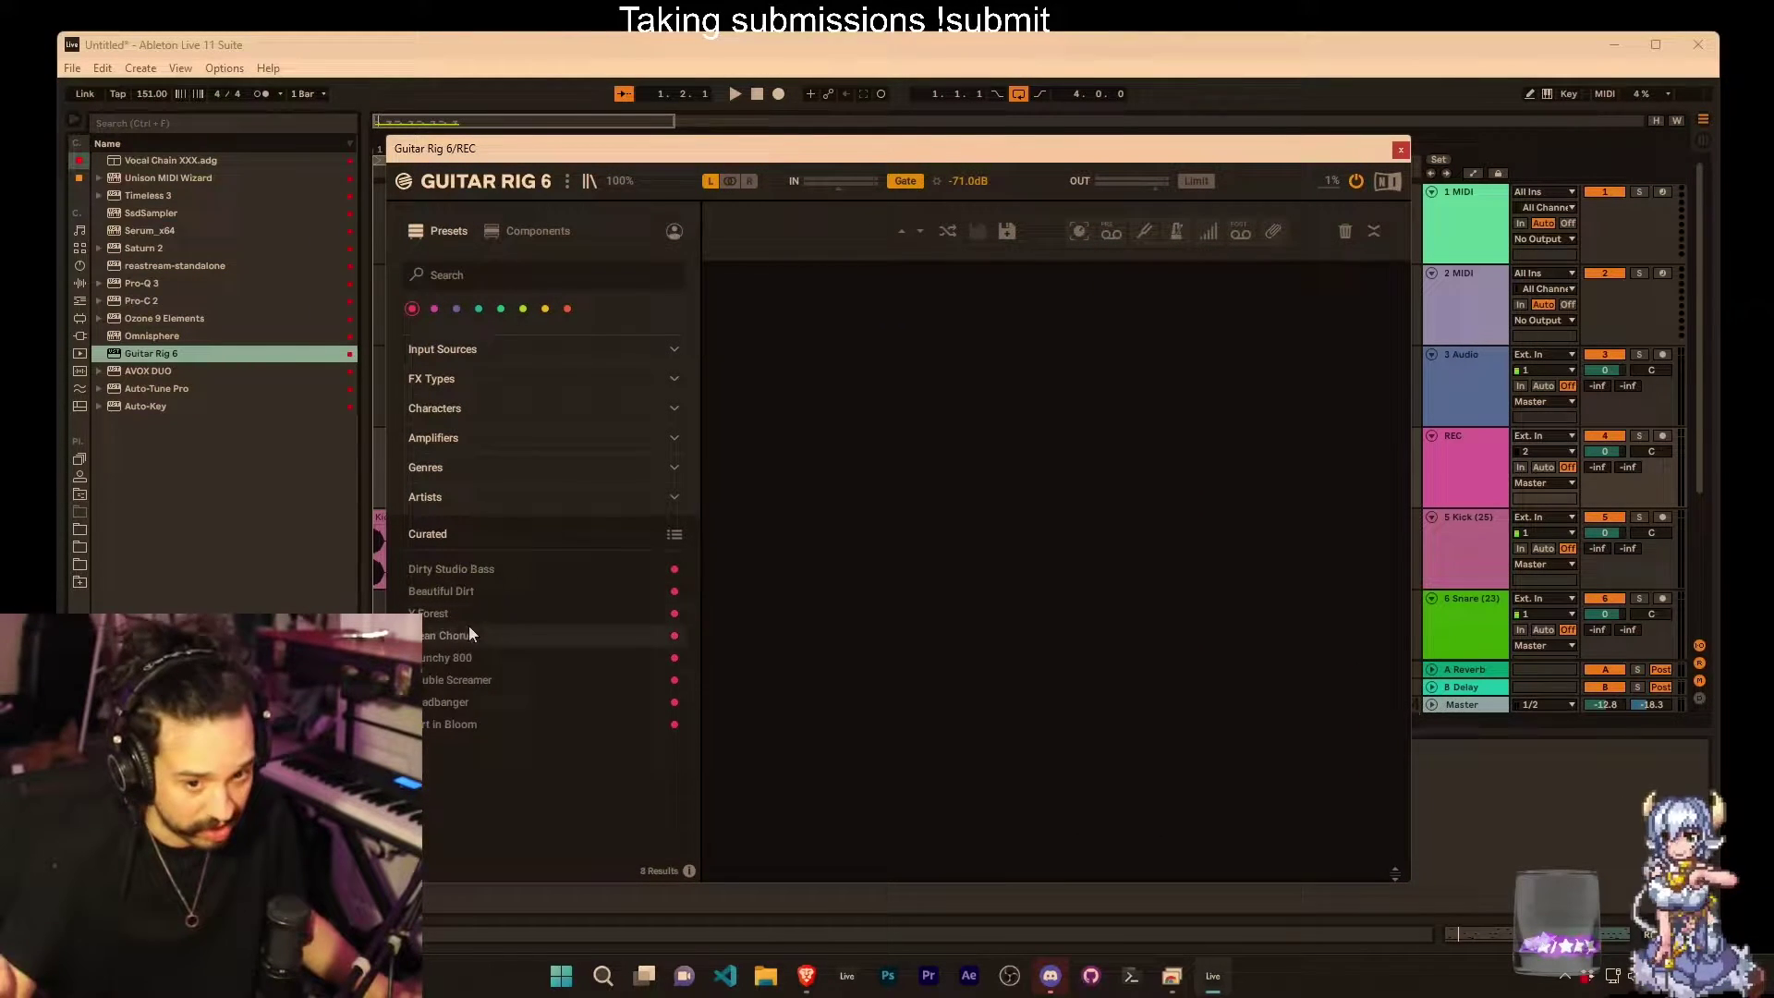
left_click(462, 721)
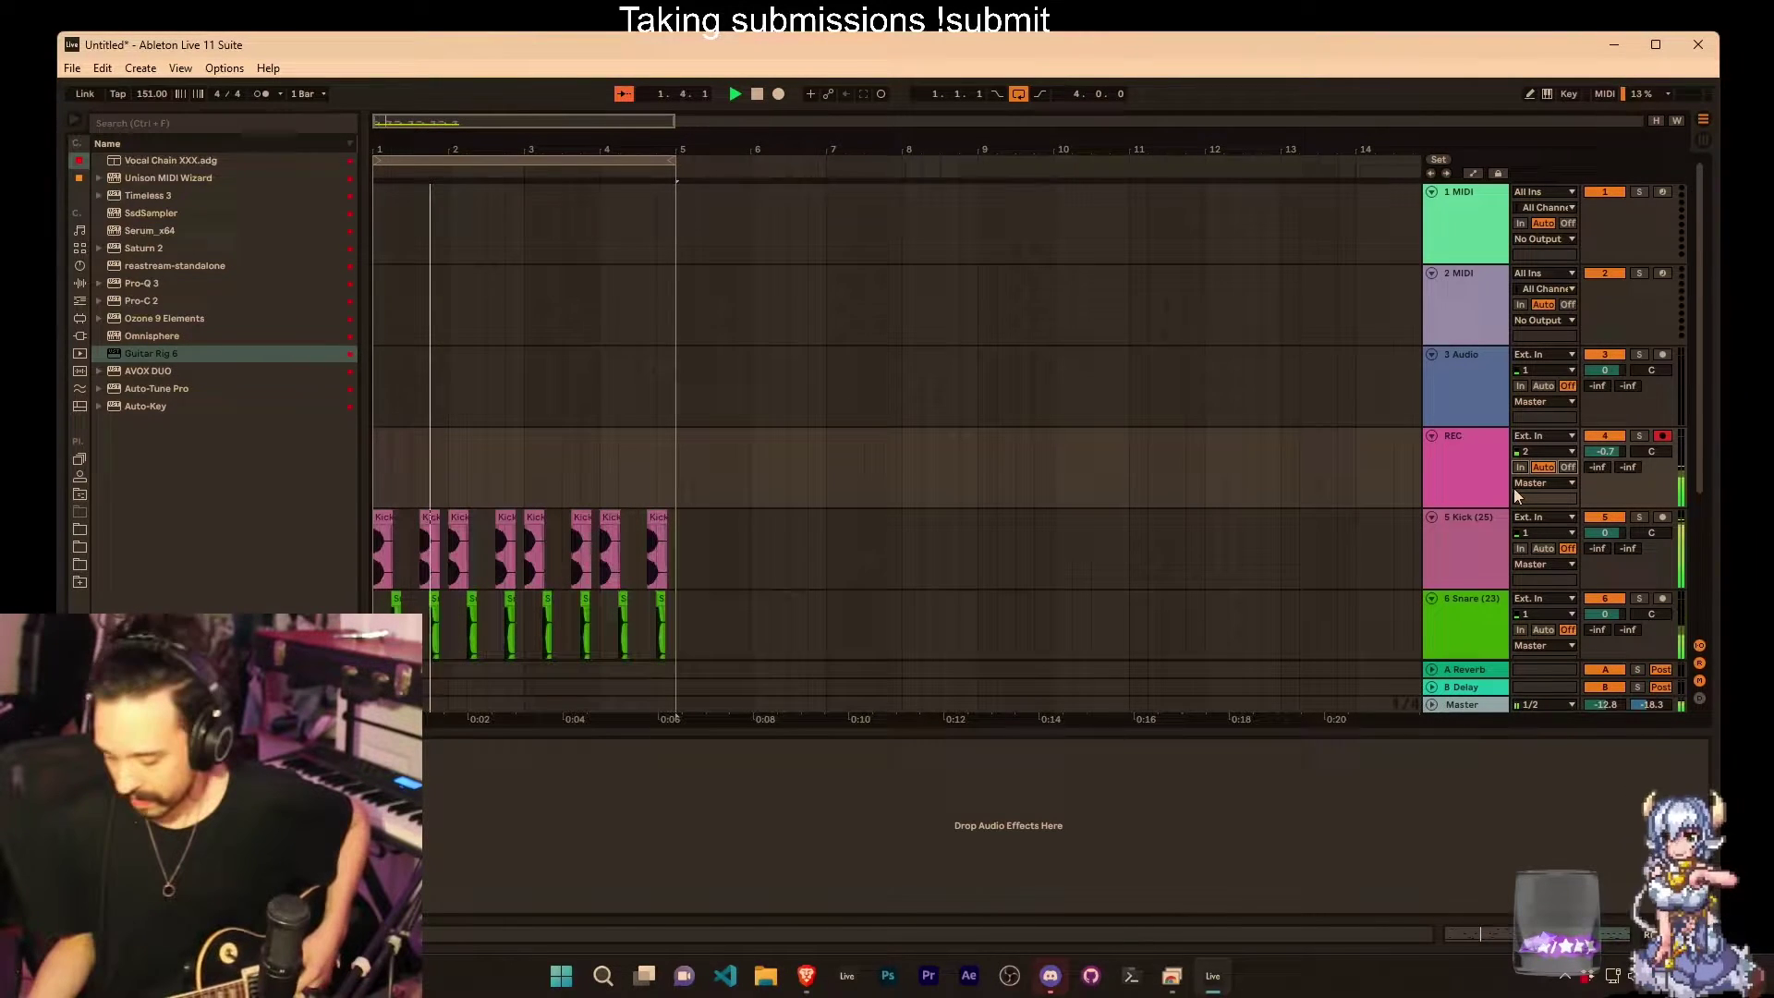
Step: Record a guitar take on the REC track over the looped four bars
left_click(758, 92)
left_click(779, 93)
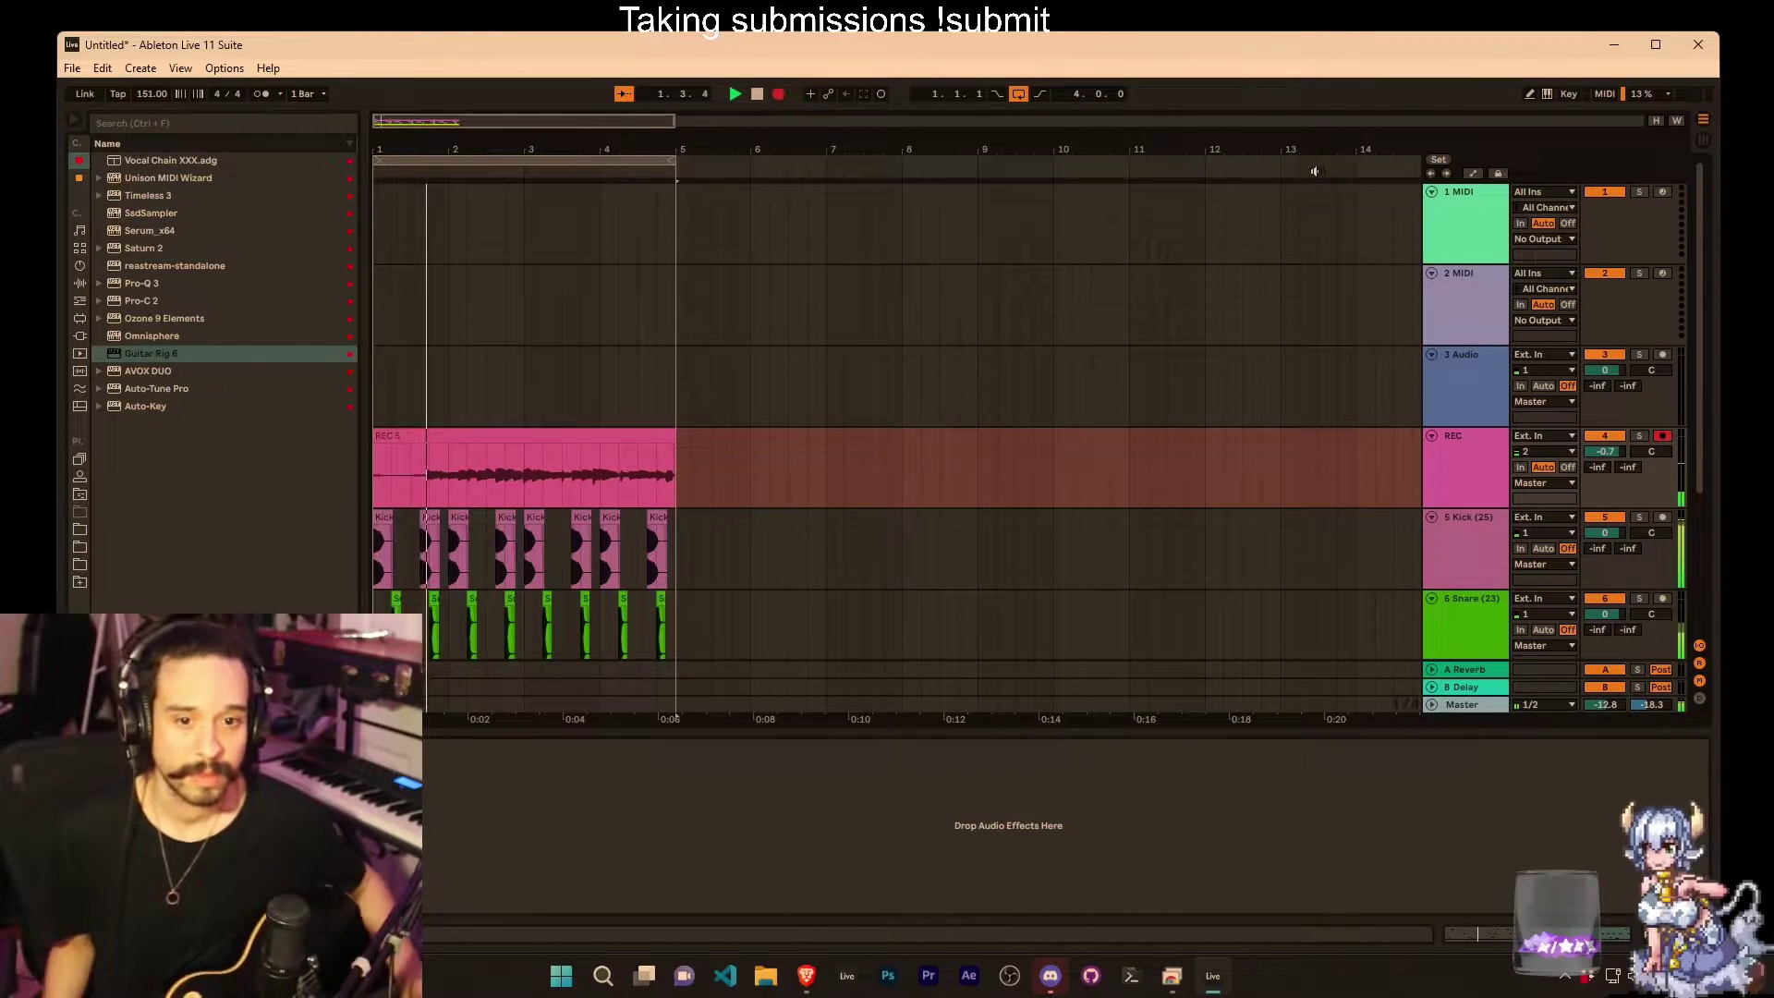
key("space")
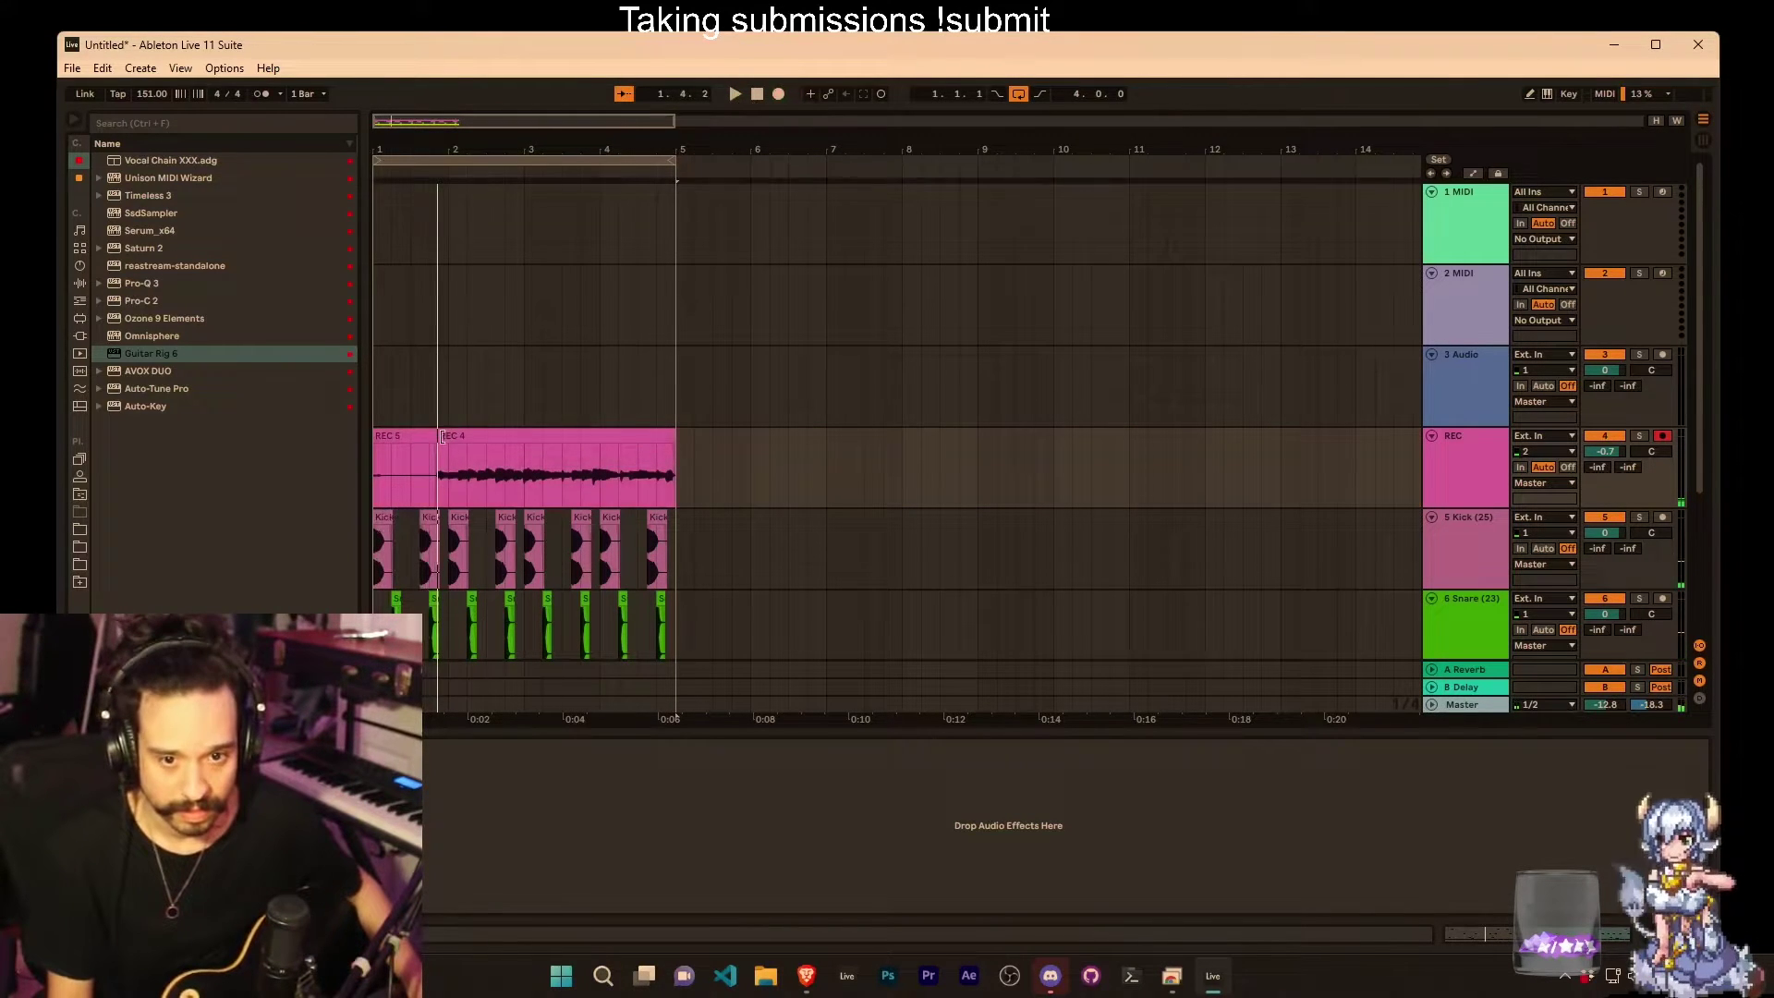
Step: Select the clips and review the drum tracks and the grouped REC 4 guitar tracks during playback of the eight-bar loop
key("ctrl+a")
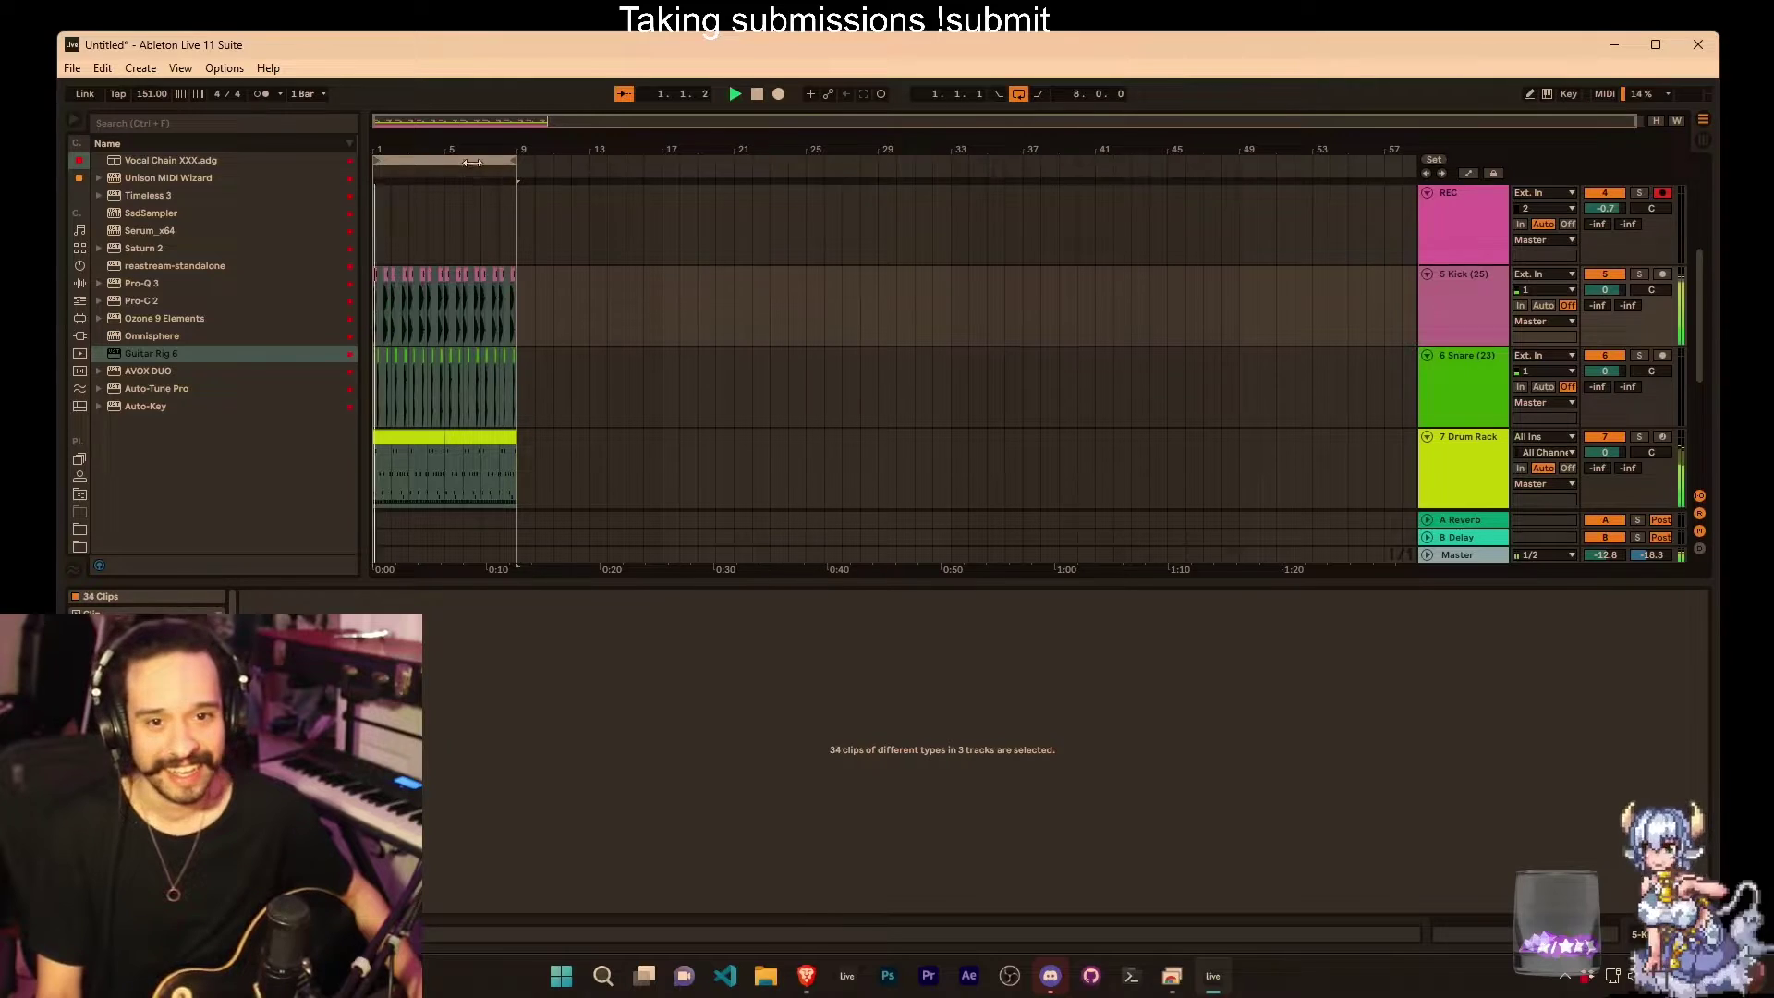
scroll(776, 278, "down", 5)
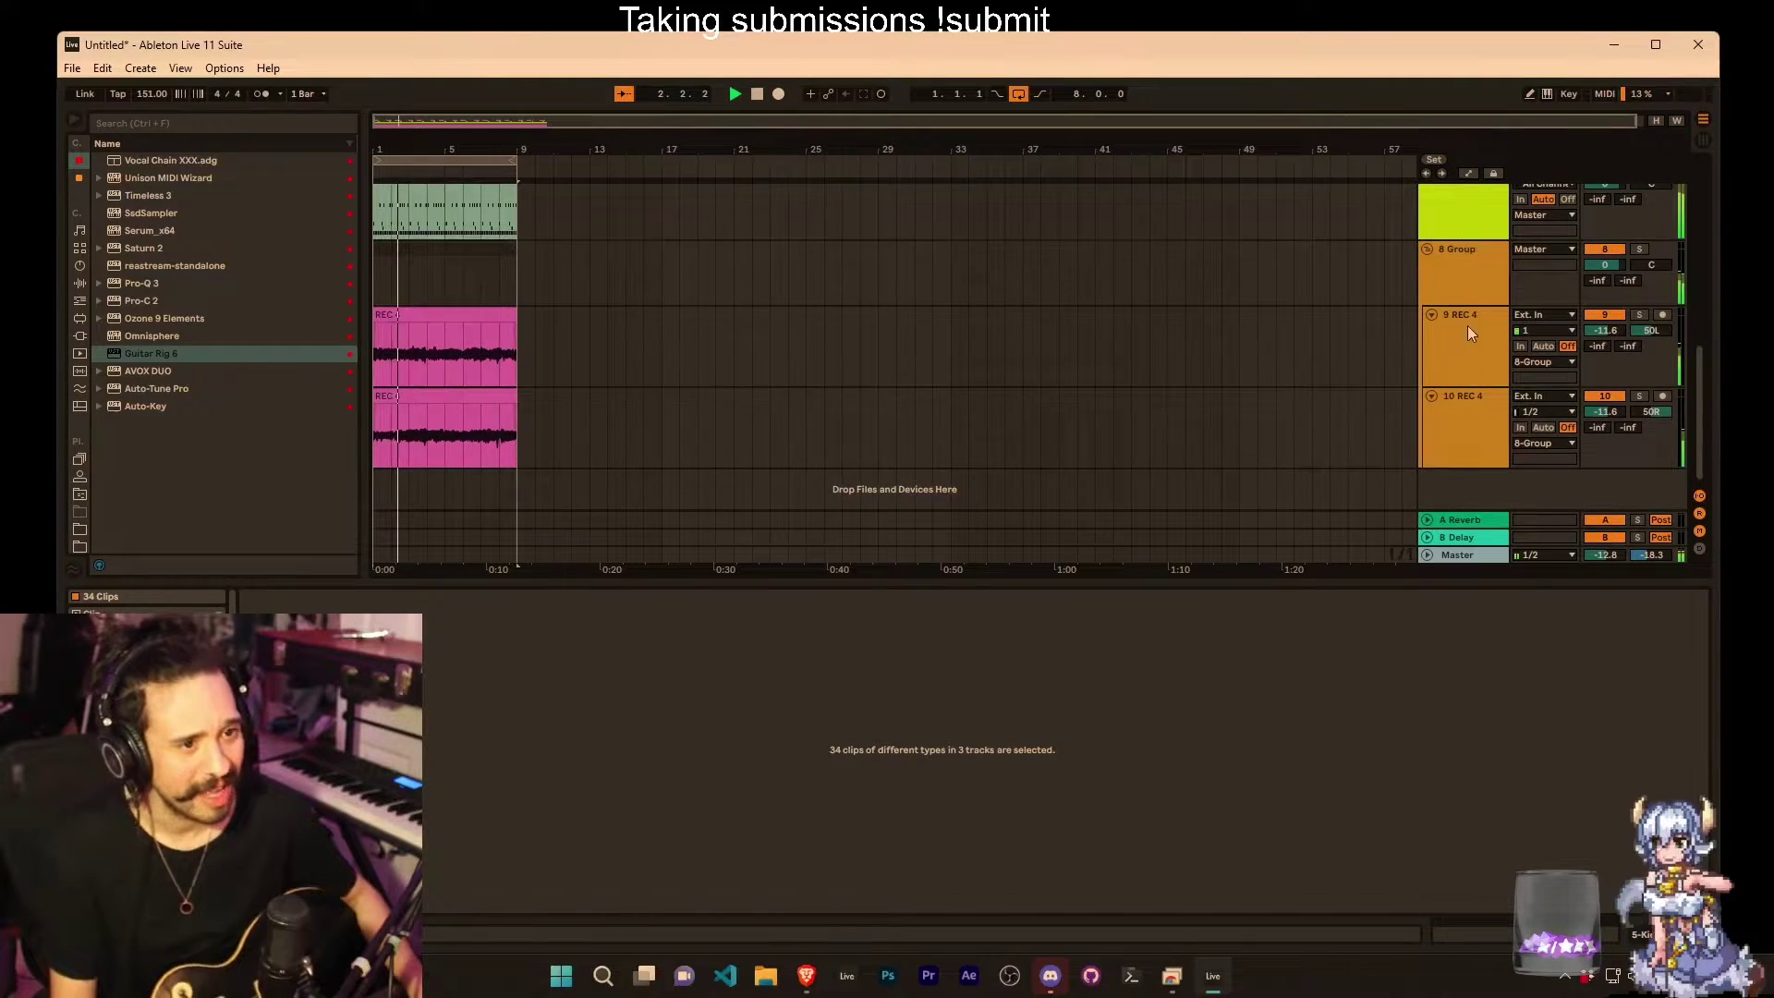
scroll(1469, 331, "up", 4)
scroll(1446, 258, "up", 2)
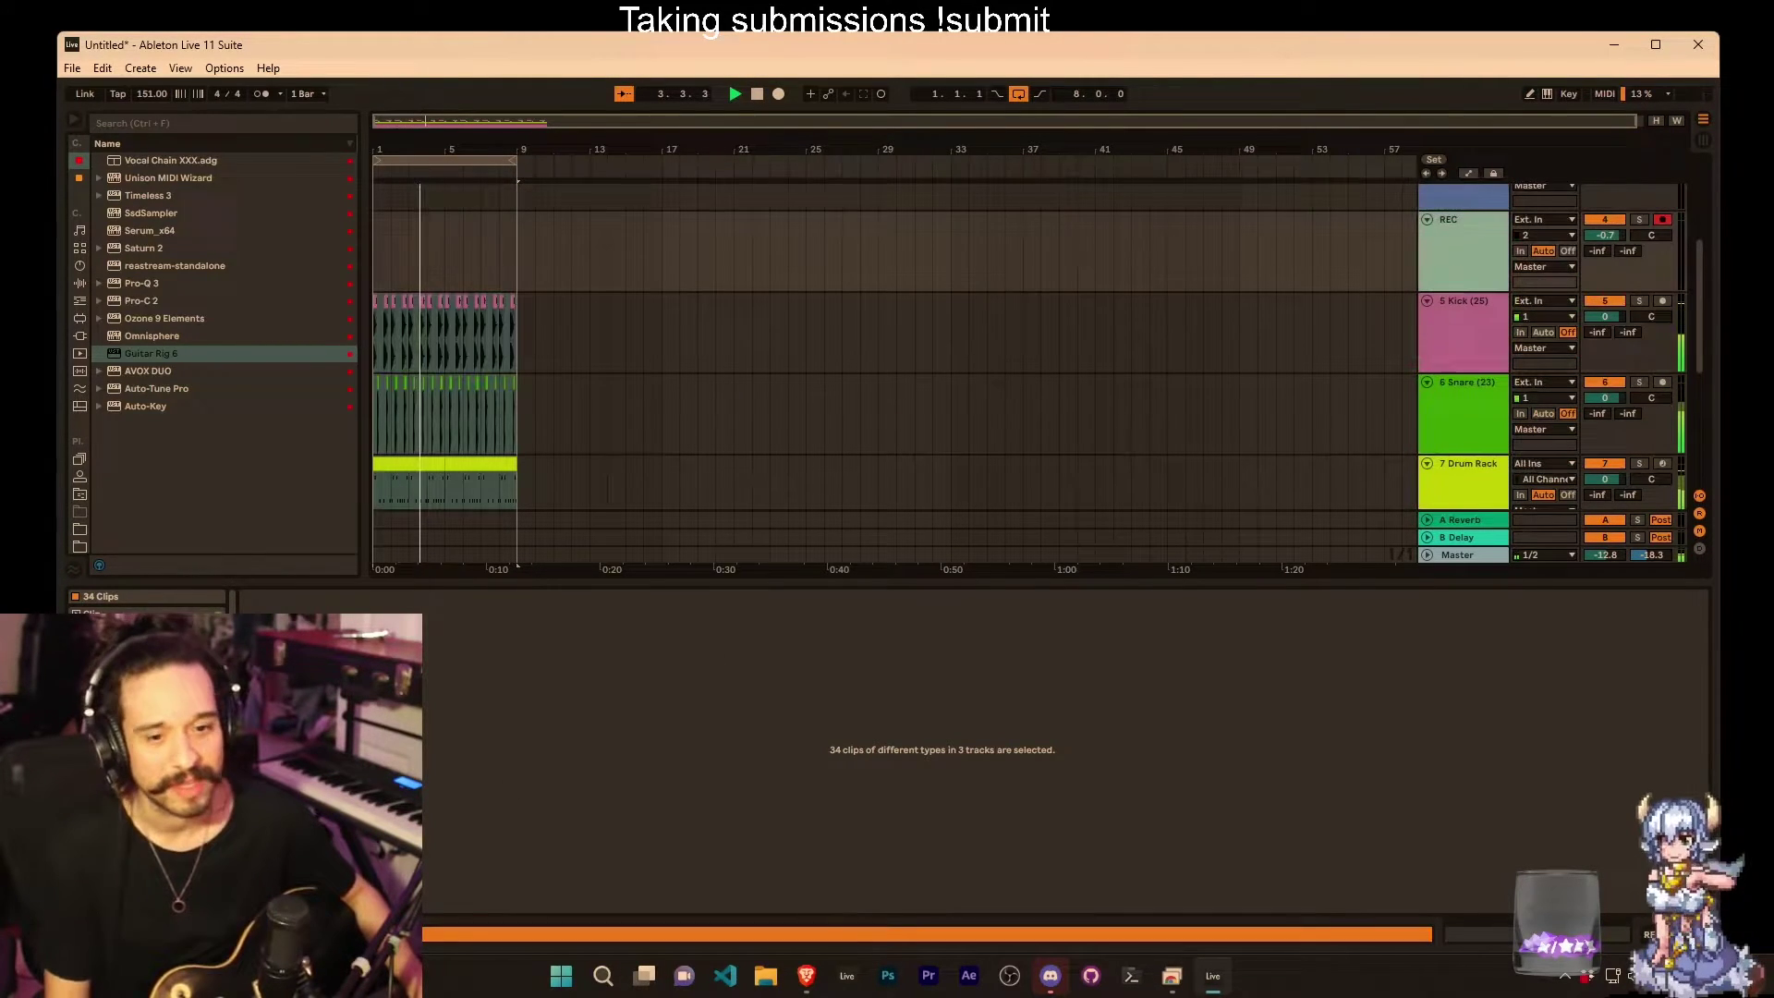
Step: Record a 16-bar take and place it on a separate REC track below the grouped REC 4 guitar tracks
left_click(1477, 257)
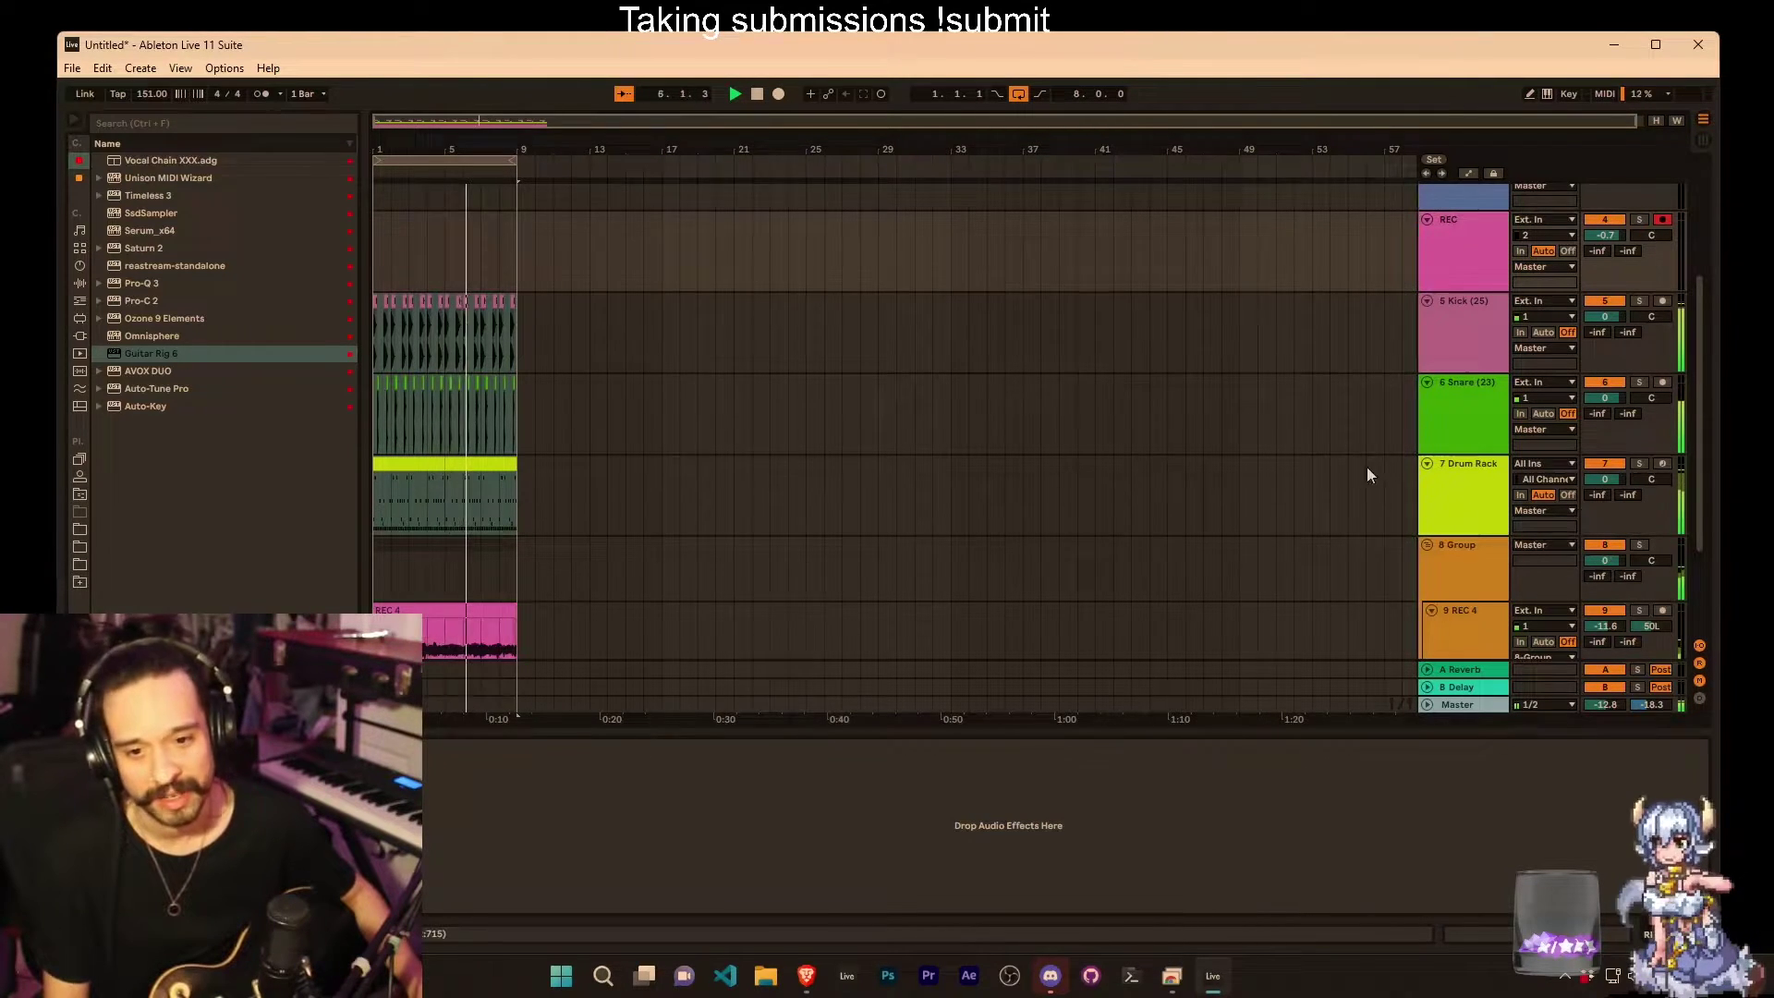
scroll(1365, 471, "down", 2)
left_click(1449, 490)
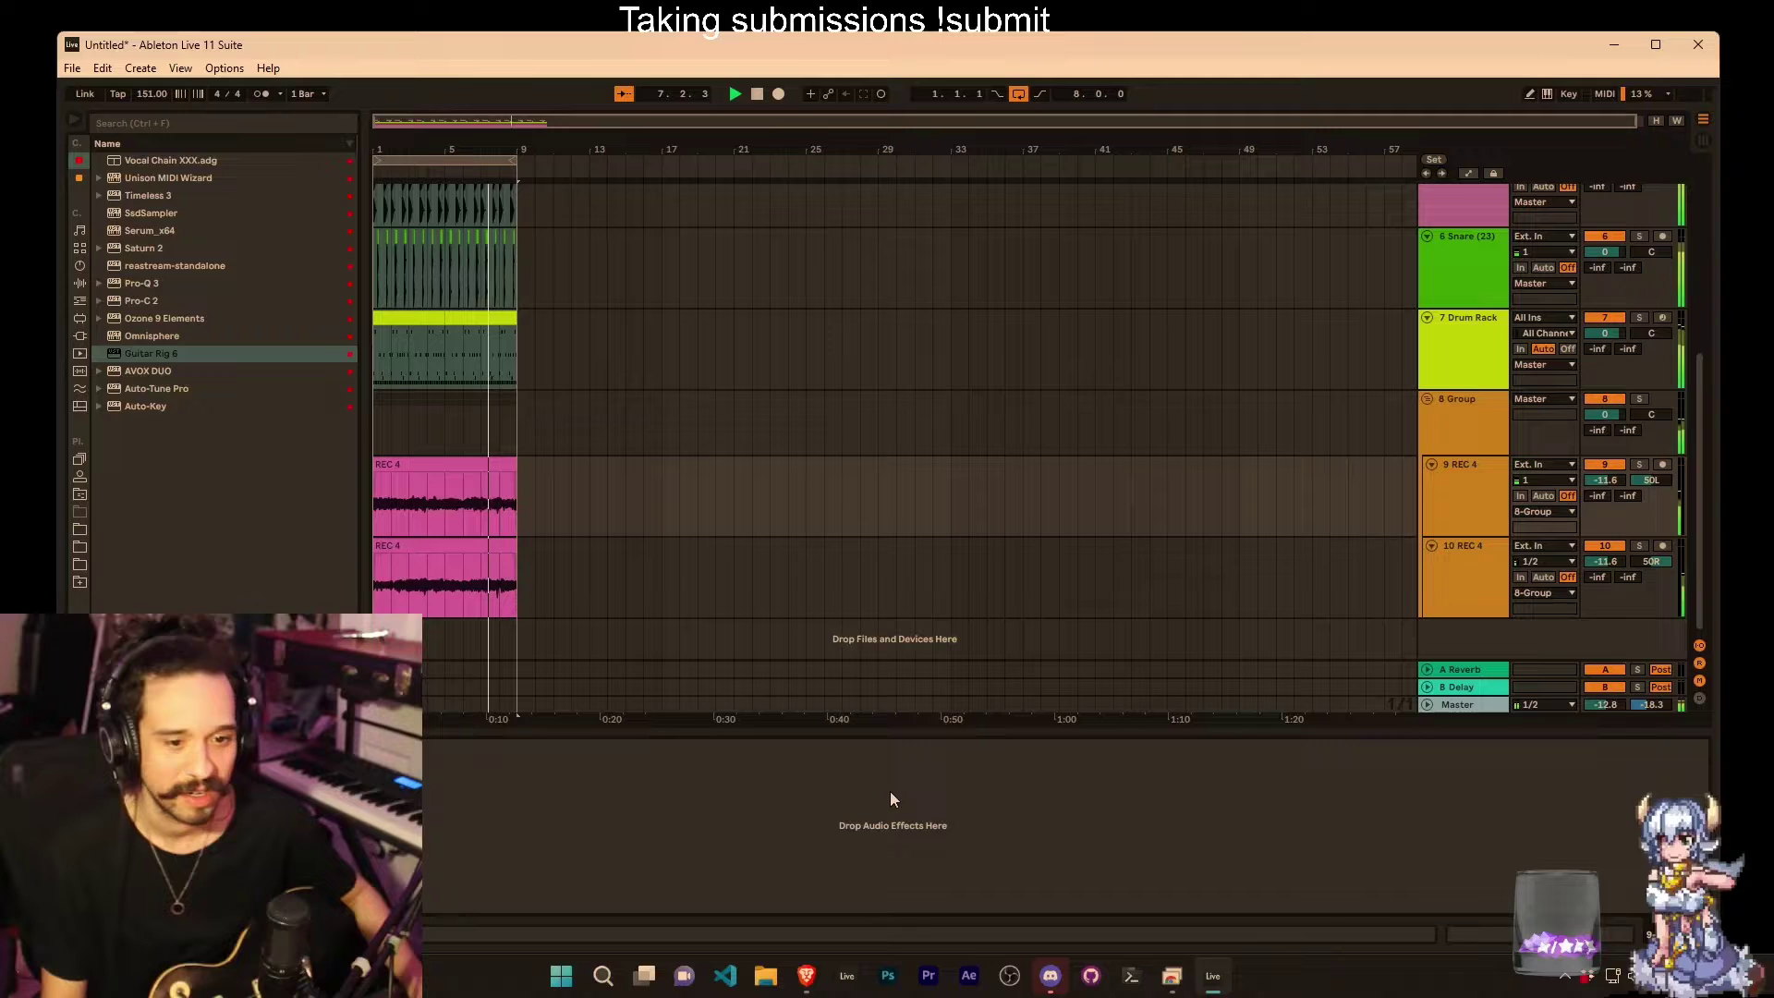
left_click(1464, 577)
left_click(1438, 640)
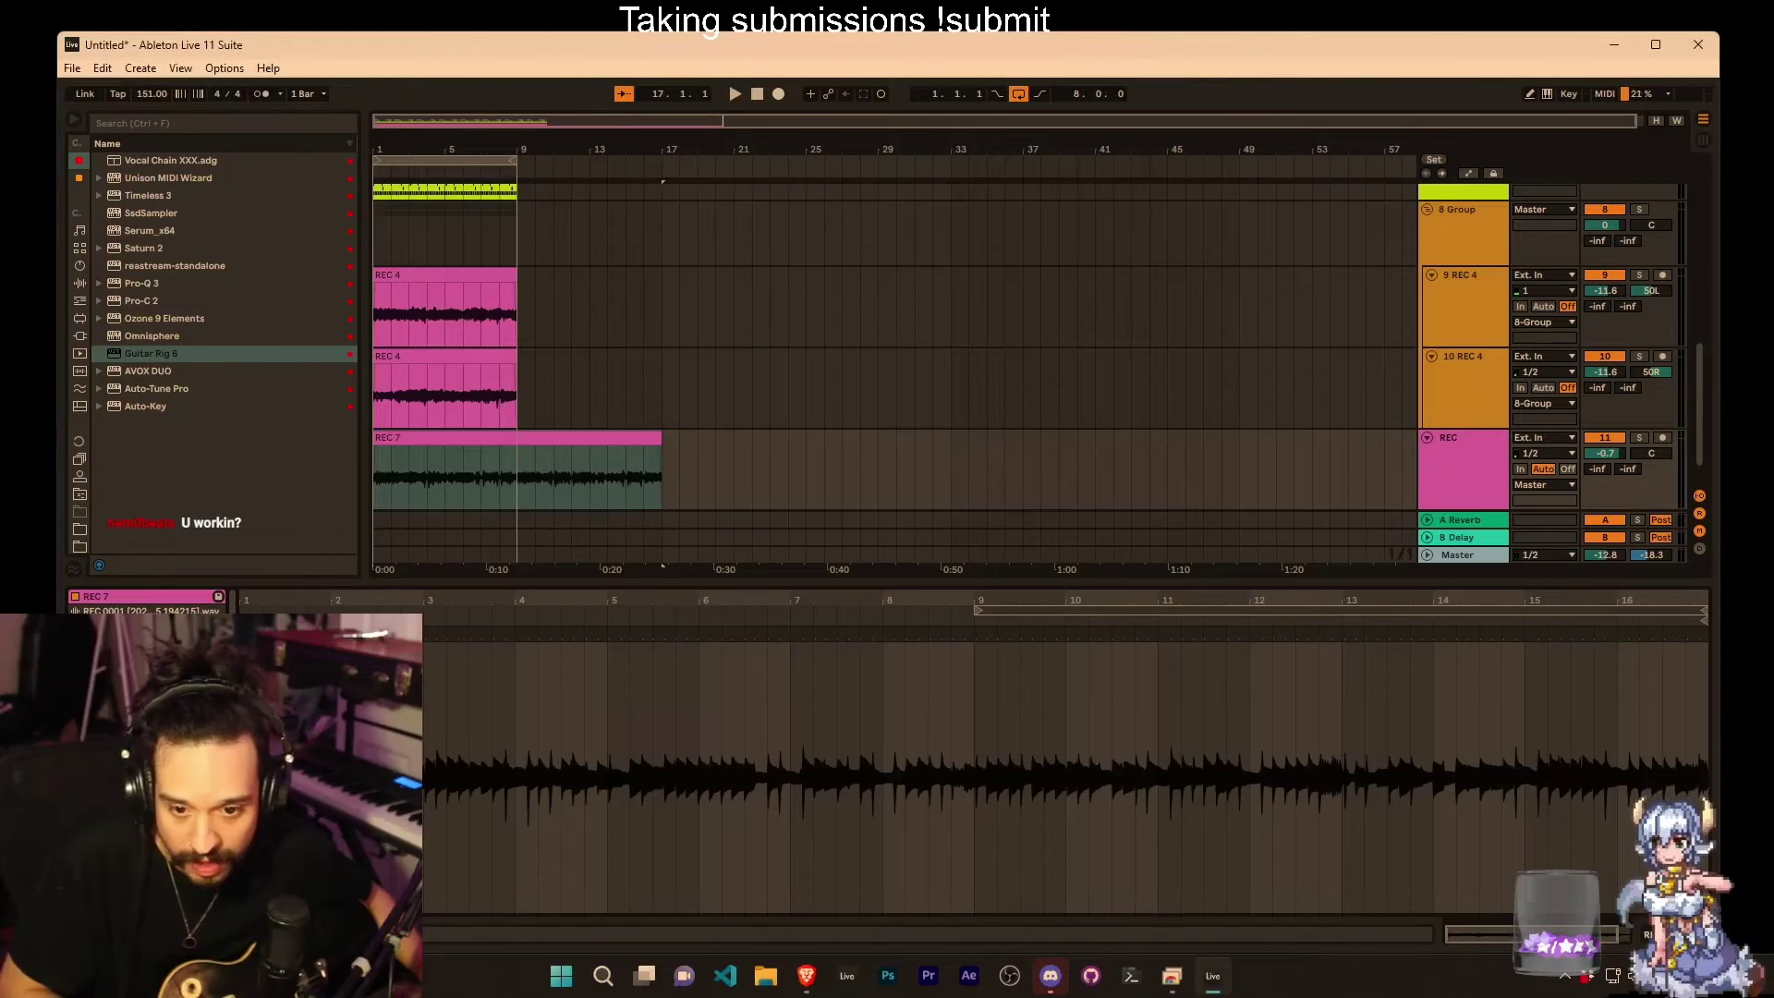
Step: Play the eight-bar loop and review the new REC take against the drum and grouped guitar tracks
key("space")
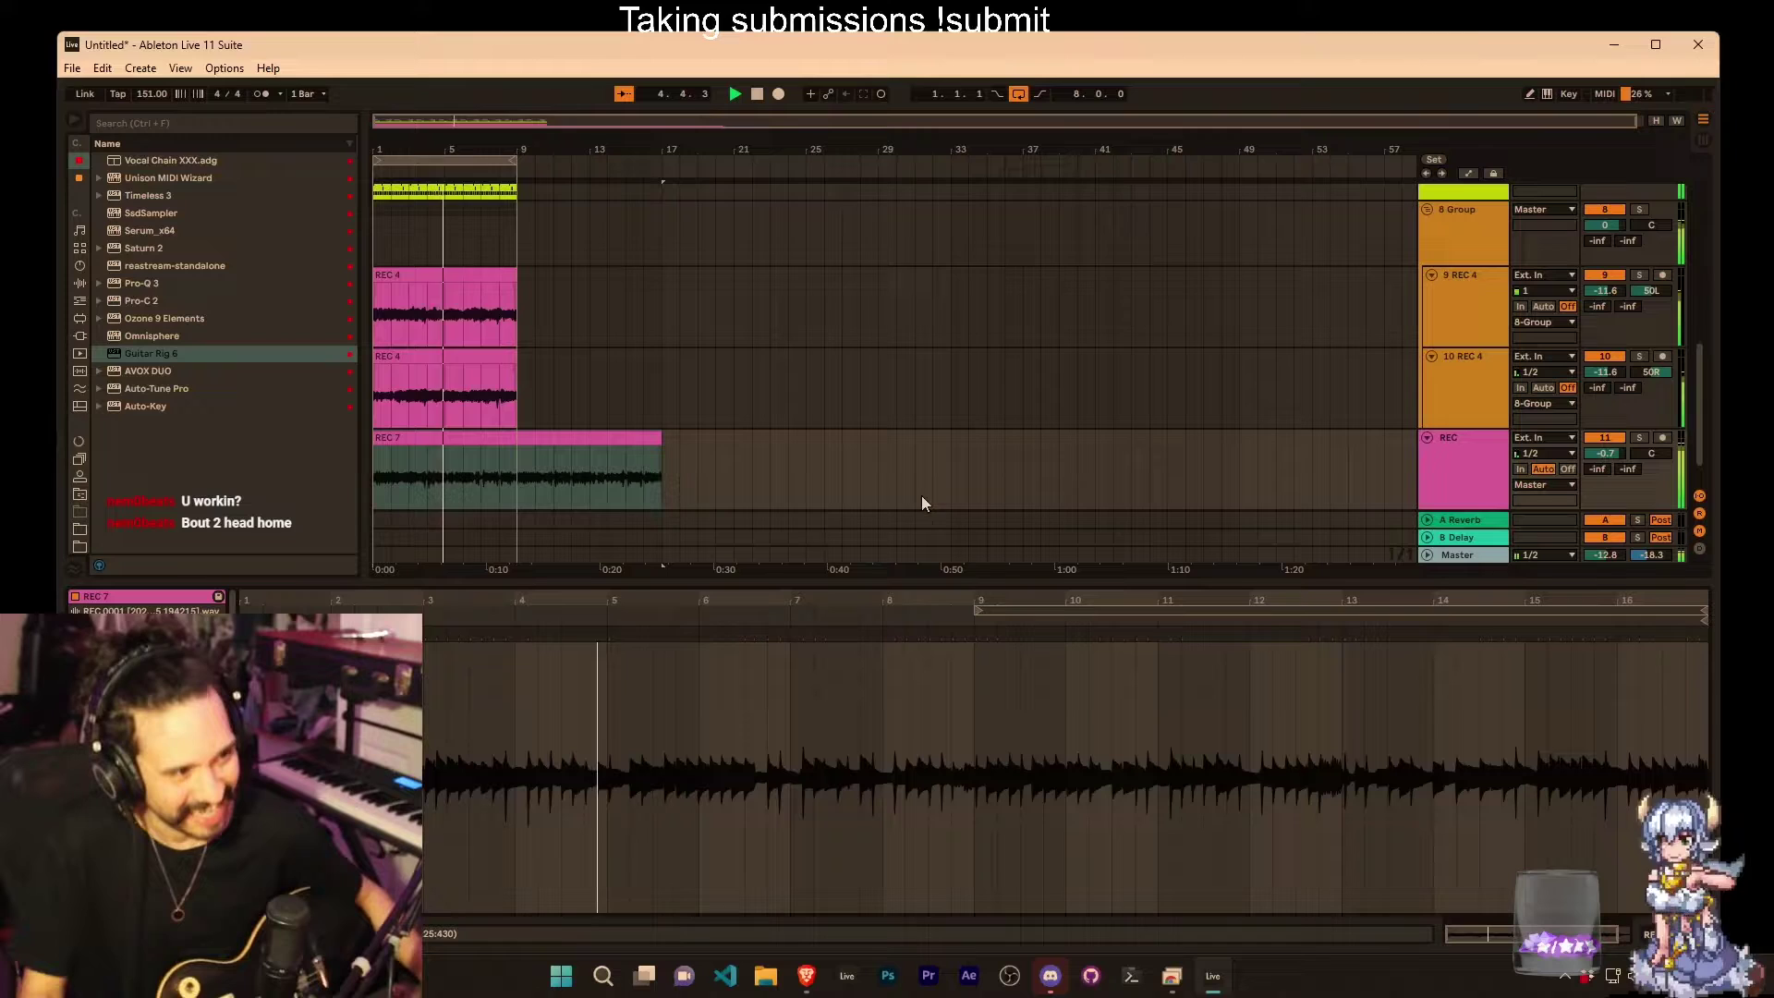
scroll(831, 480, "up", 8)
scroll(774, 551, "down", 8)
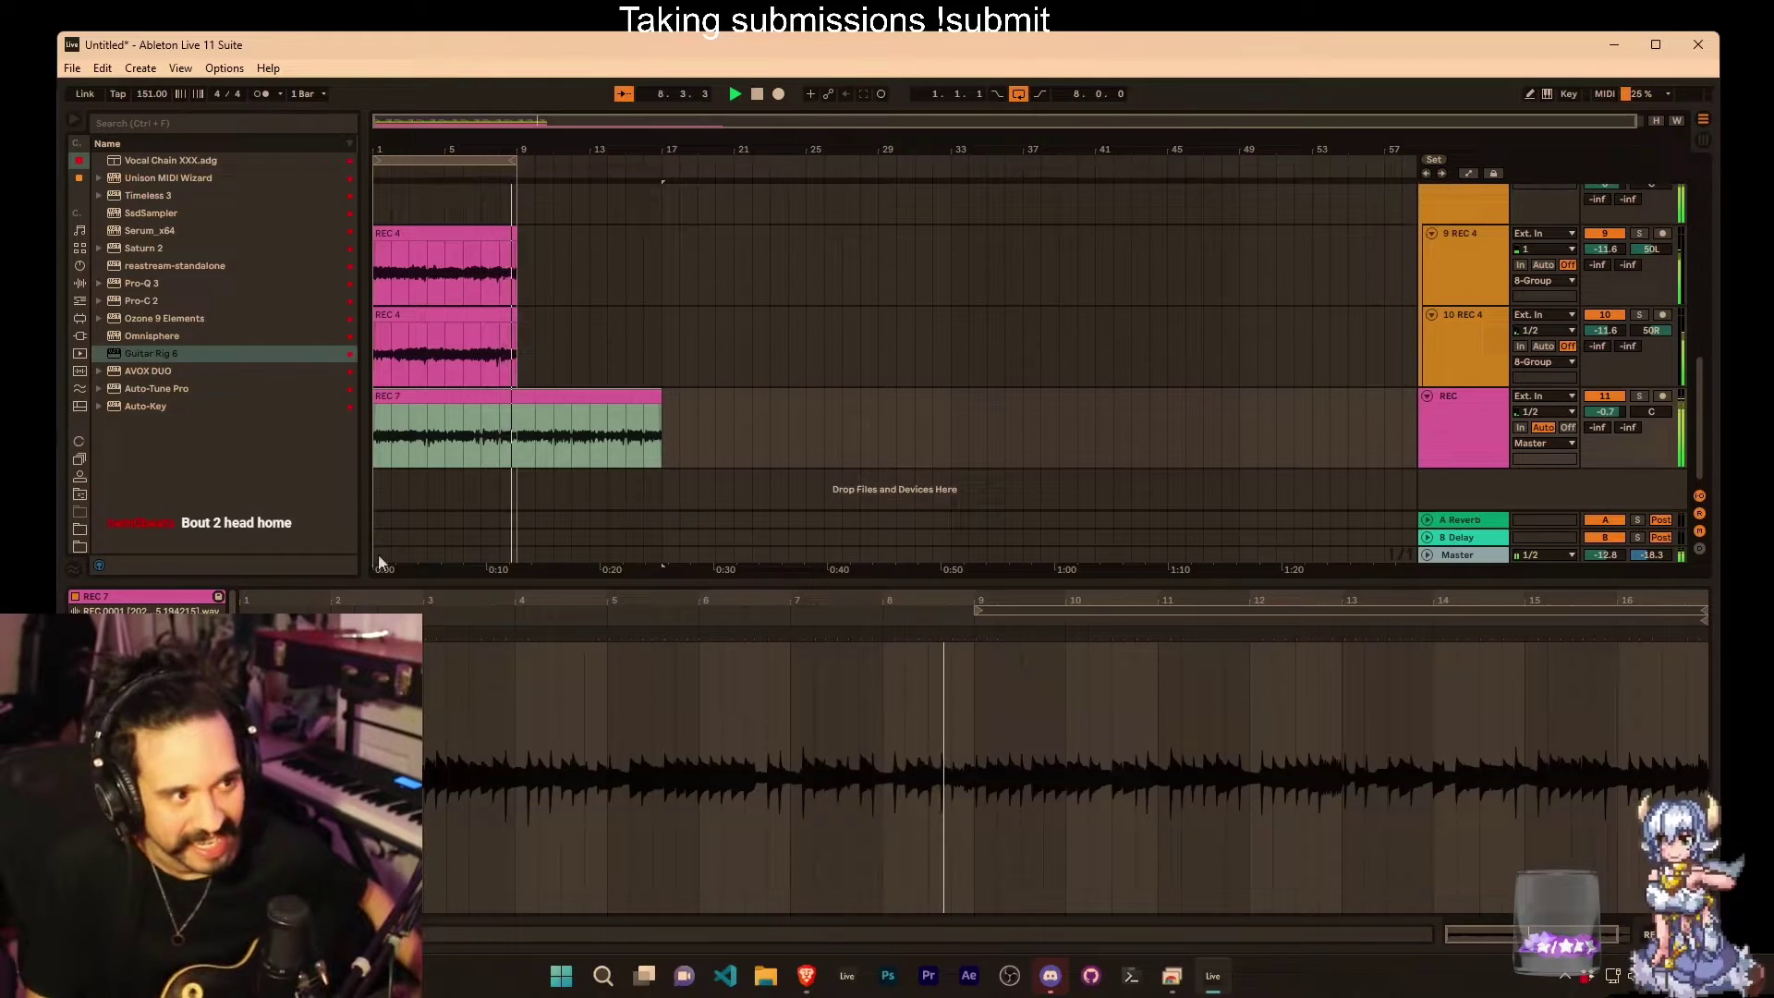
scroll(554, 369, "up", 3)
scroll(523, 275, "up", 5)
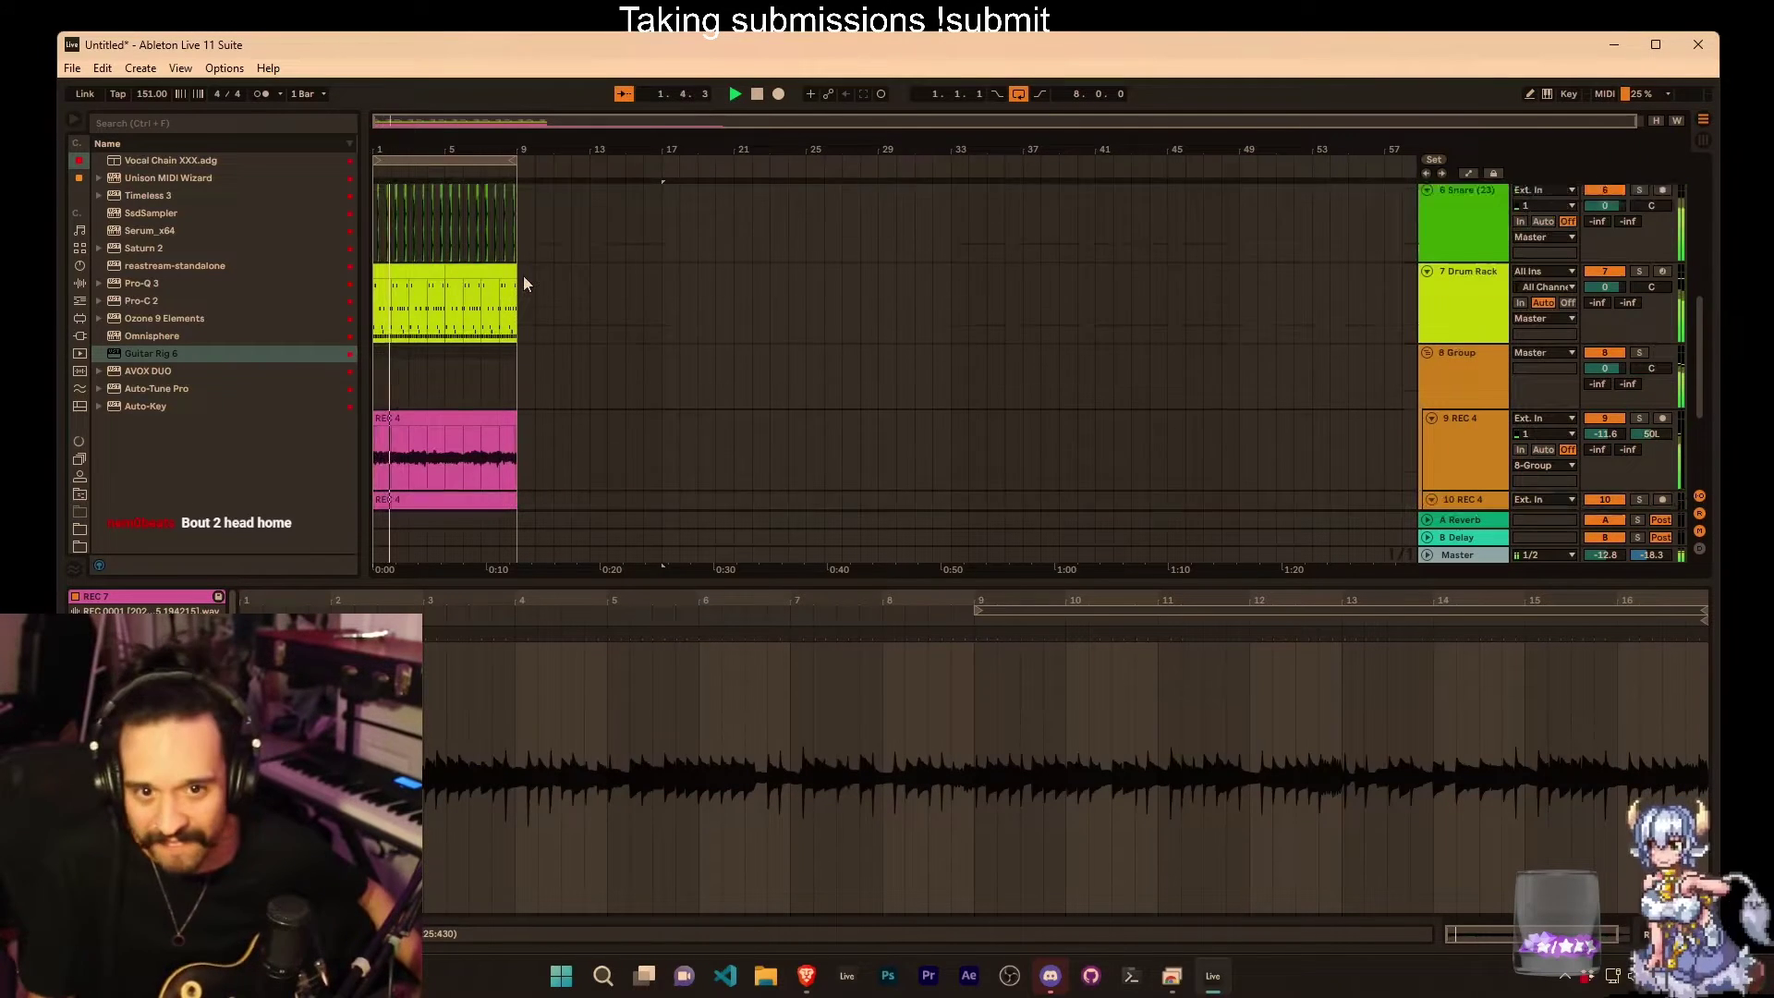
scroll(521, 307, "down", 3)
scroll(521, 478, "down", 3)
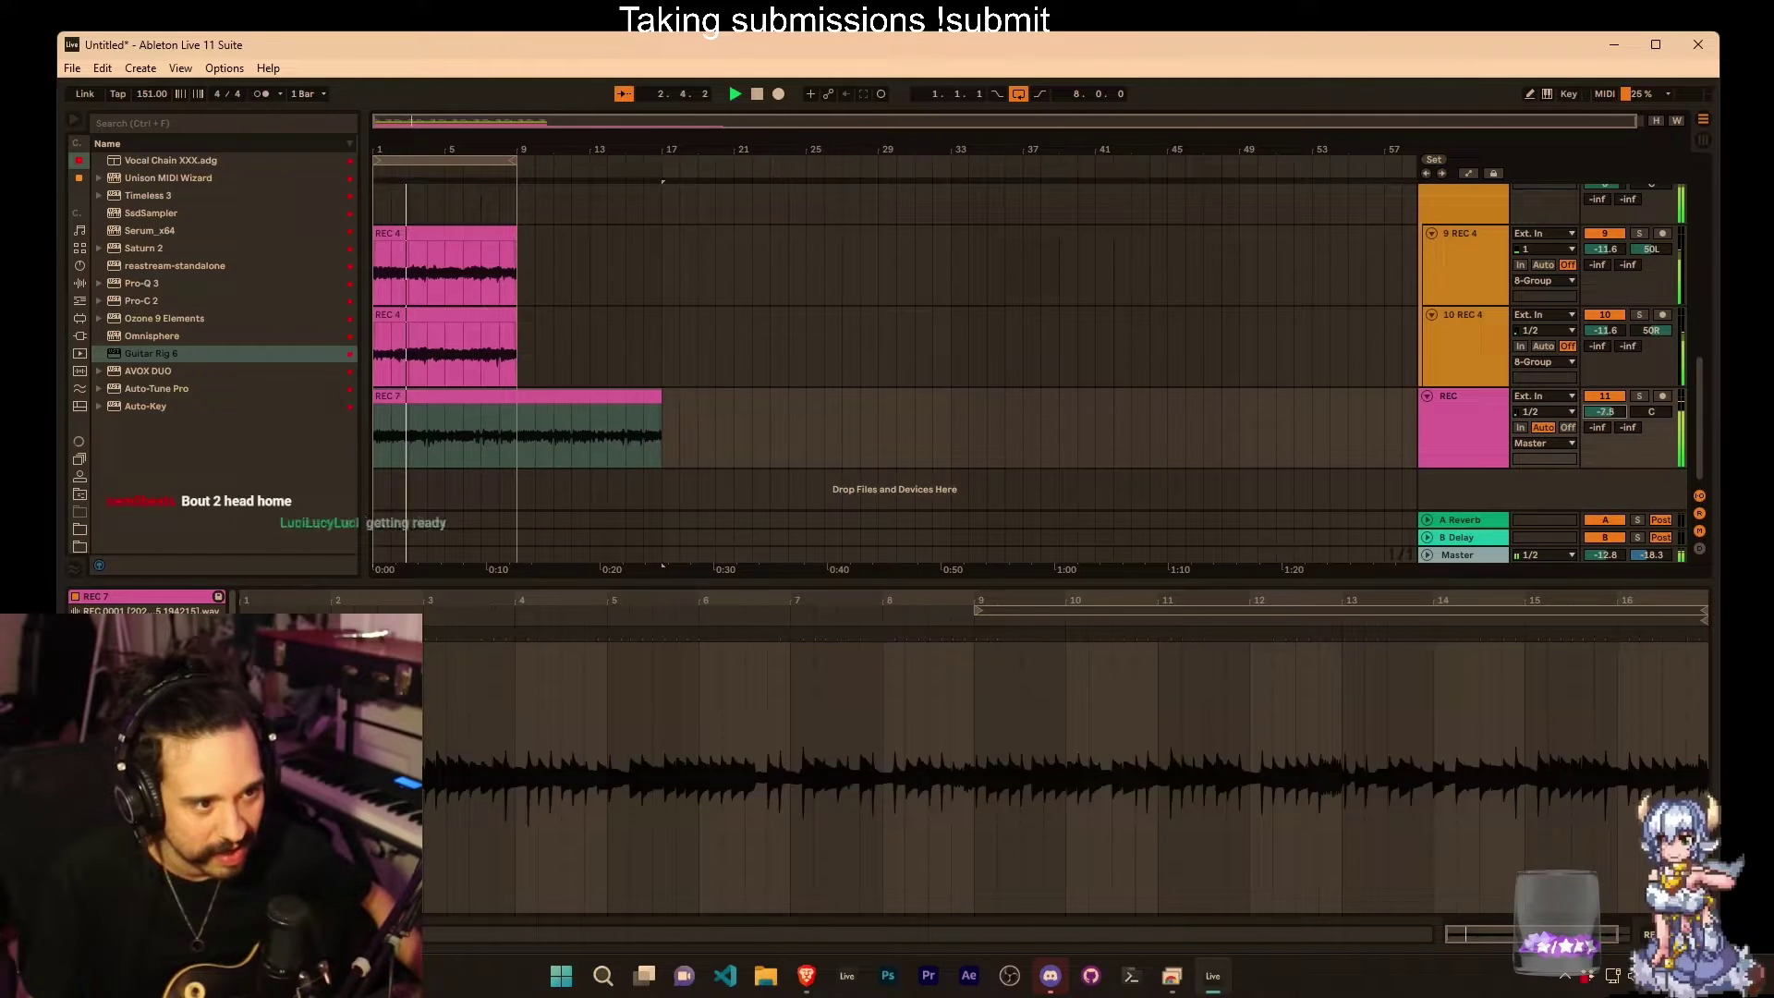
Step: Switch to the Session view mixer and open the Guitar Rig 6 window of the record-armed REC track 4
key("Tab")
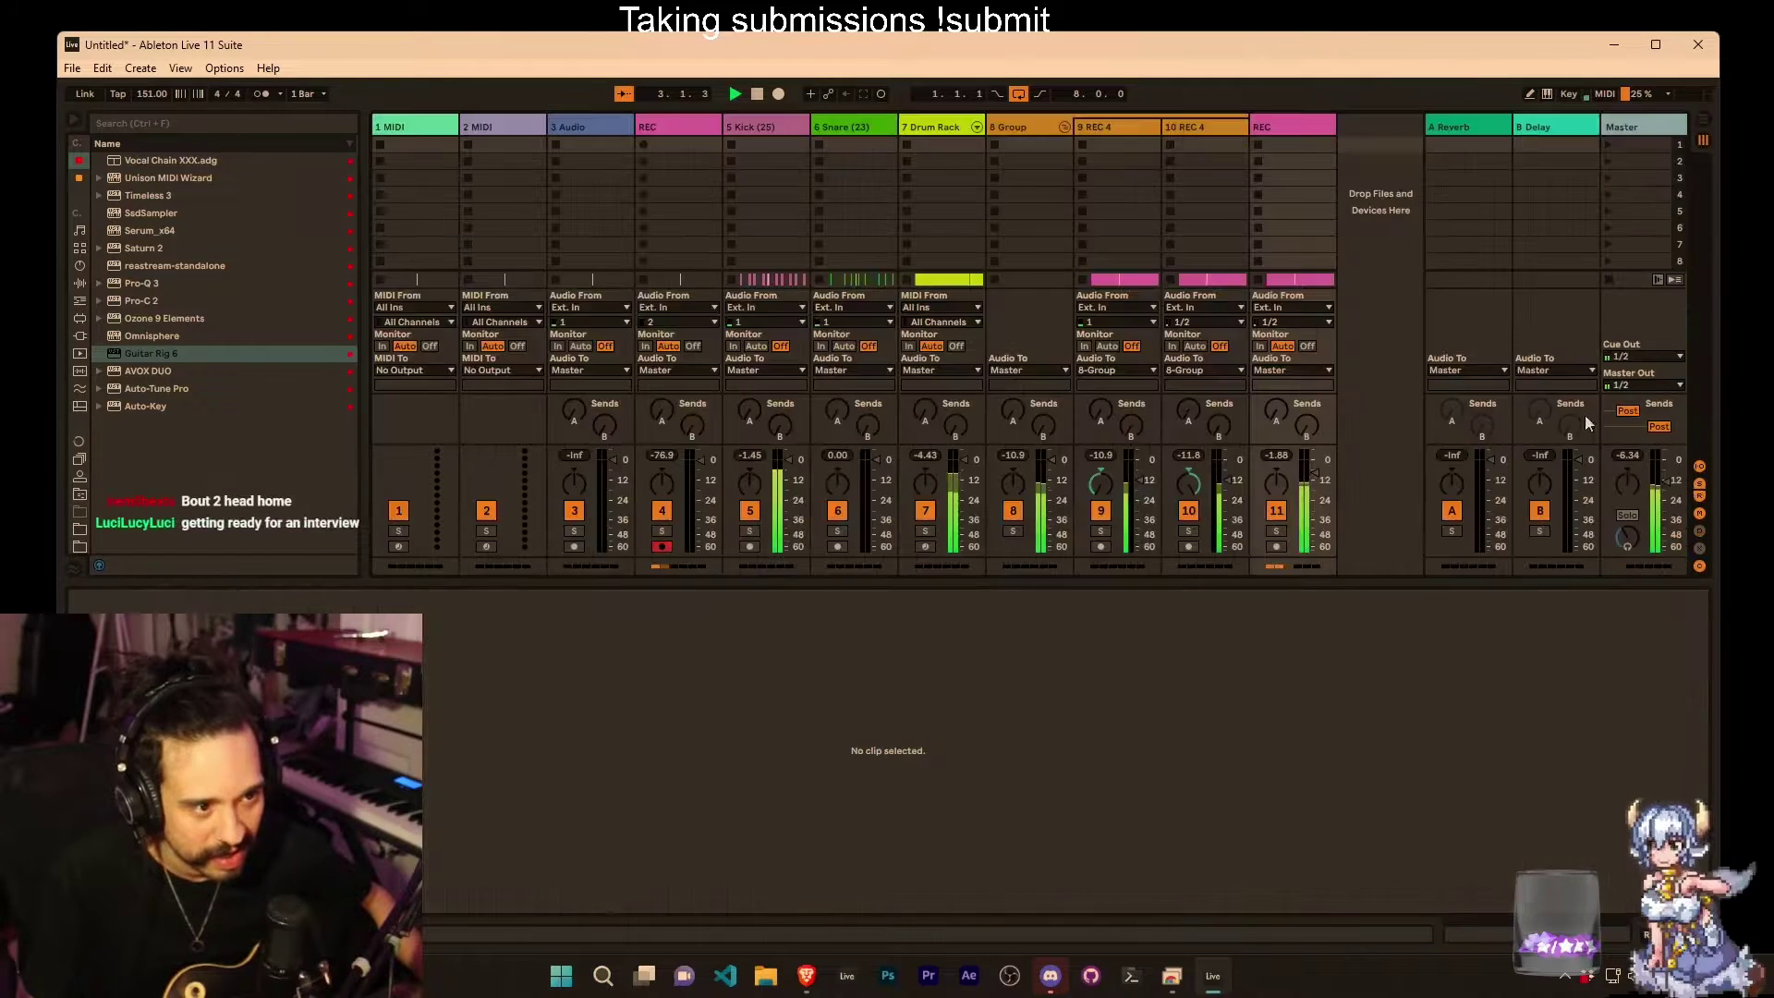
left_click(795, 125)
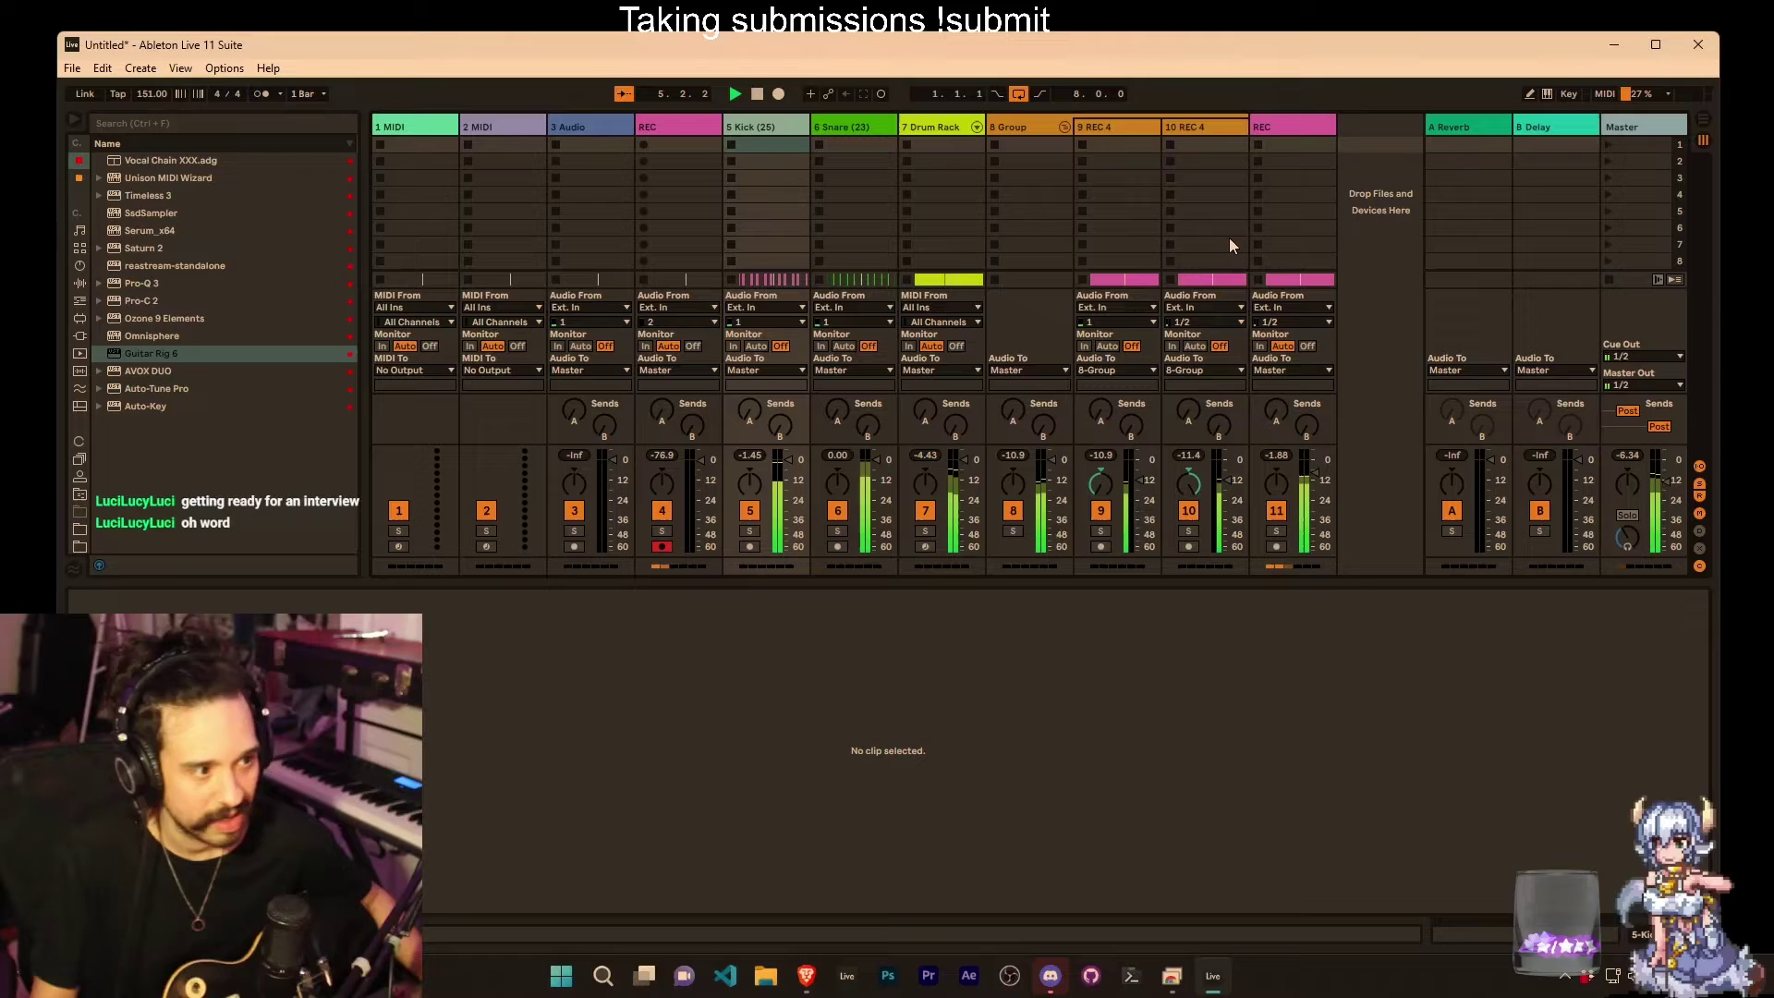
left_click(1018, 122)
left_click(658, 129)
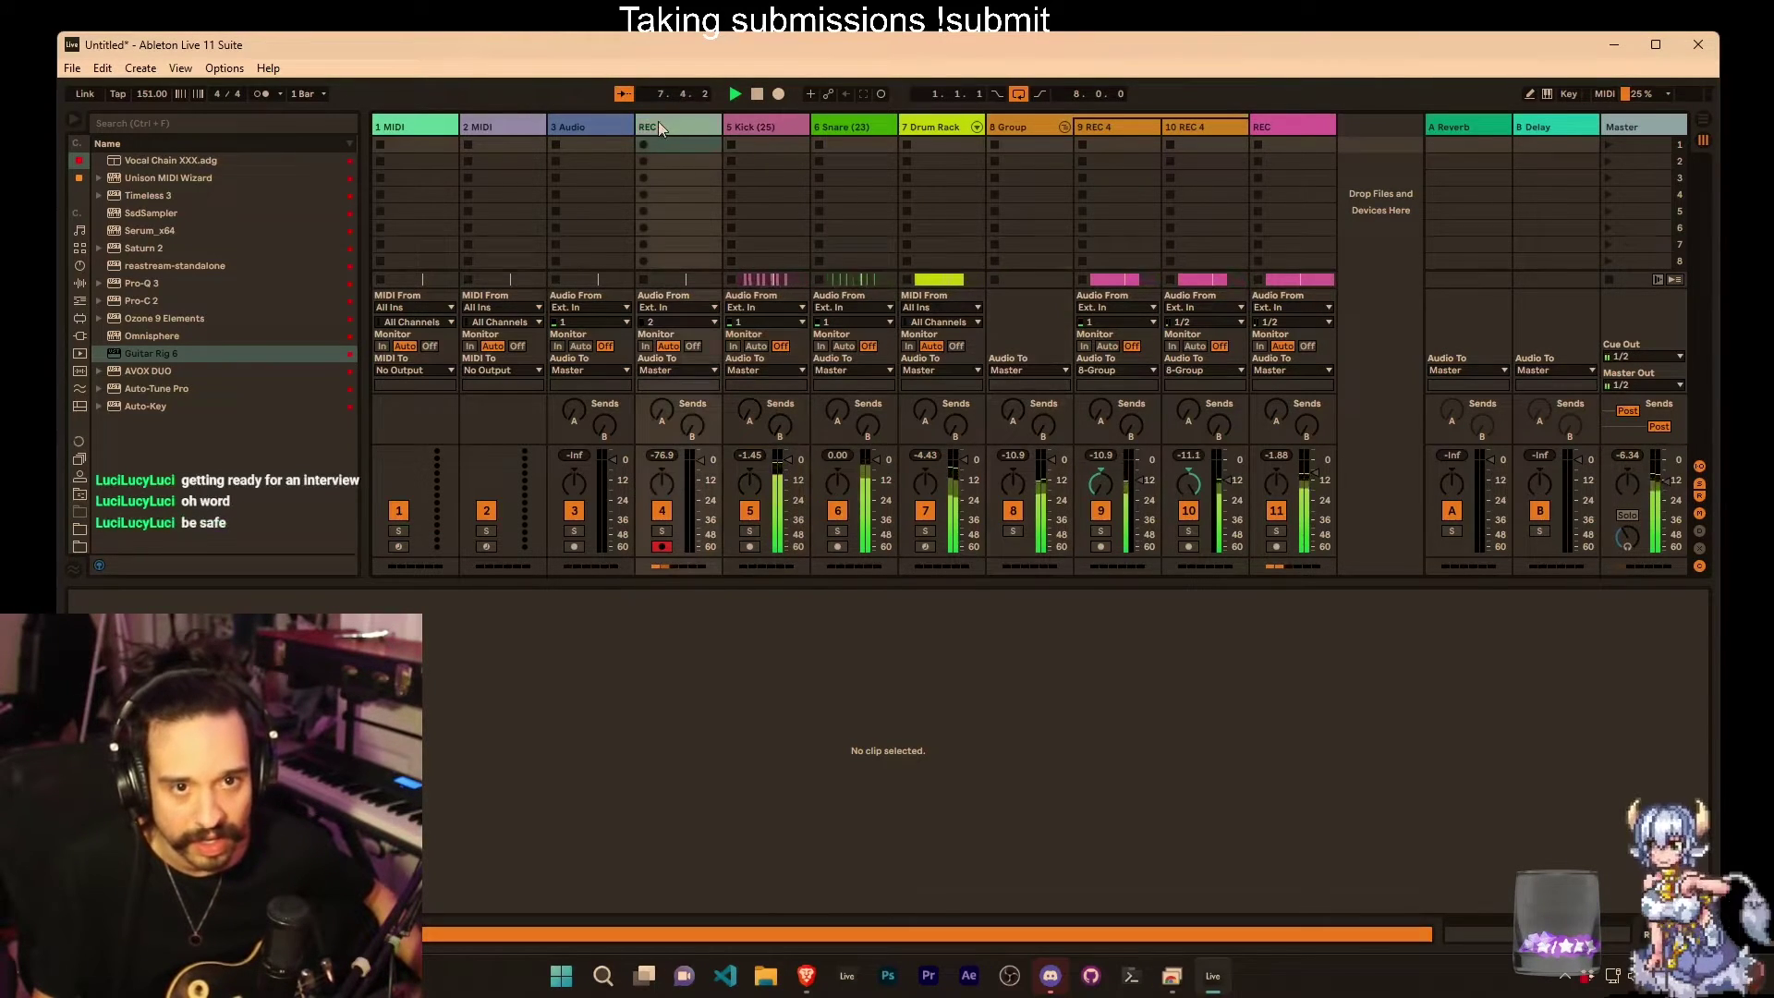
double_click(658, 120)
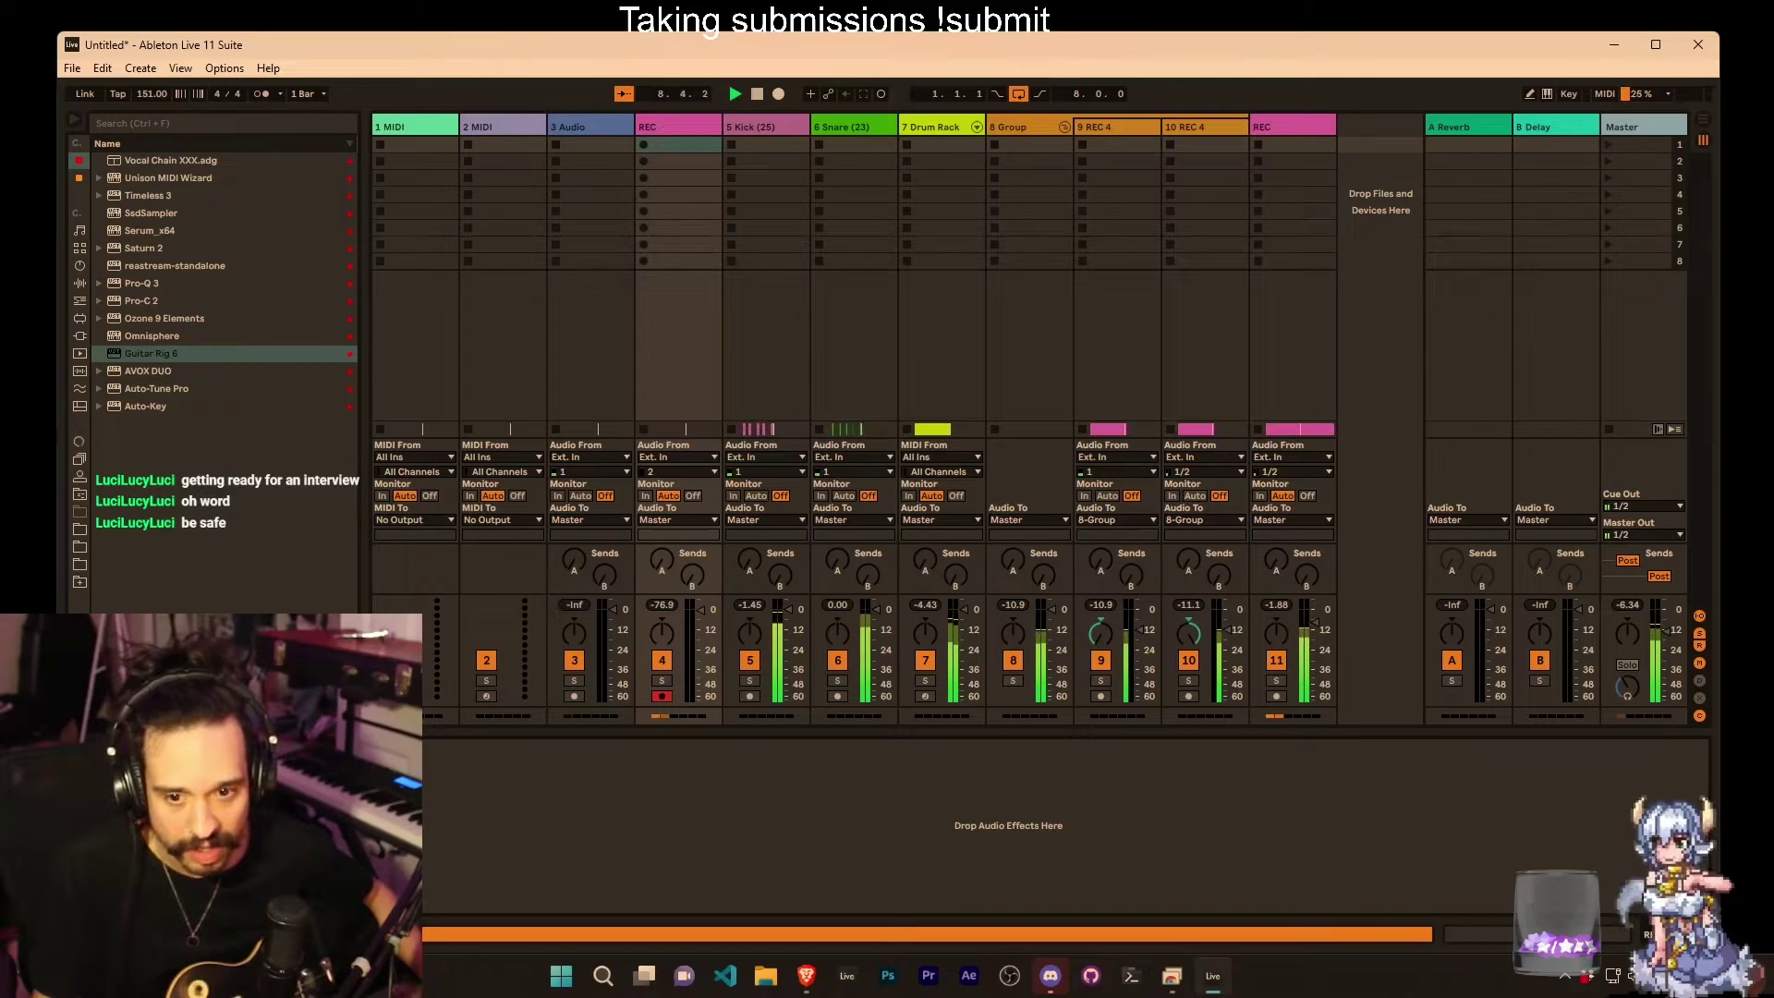
key("Return")
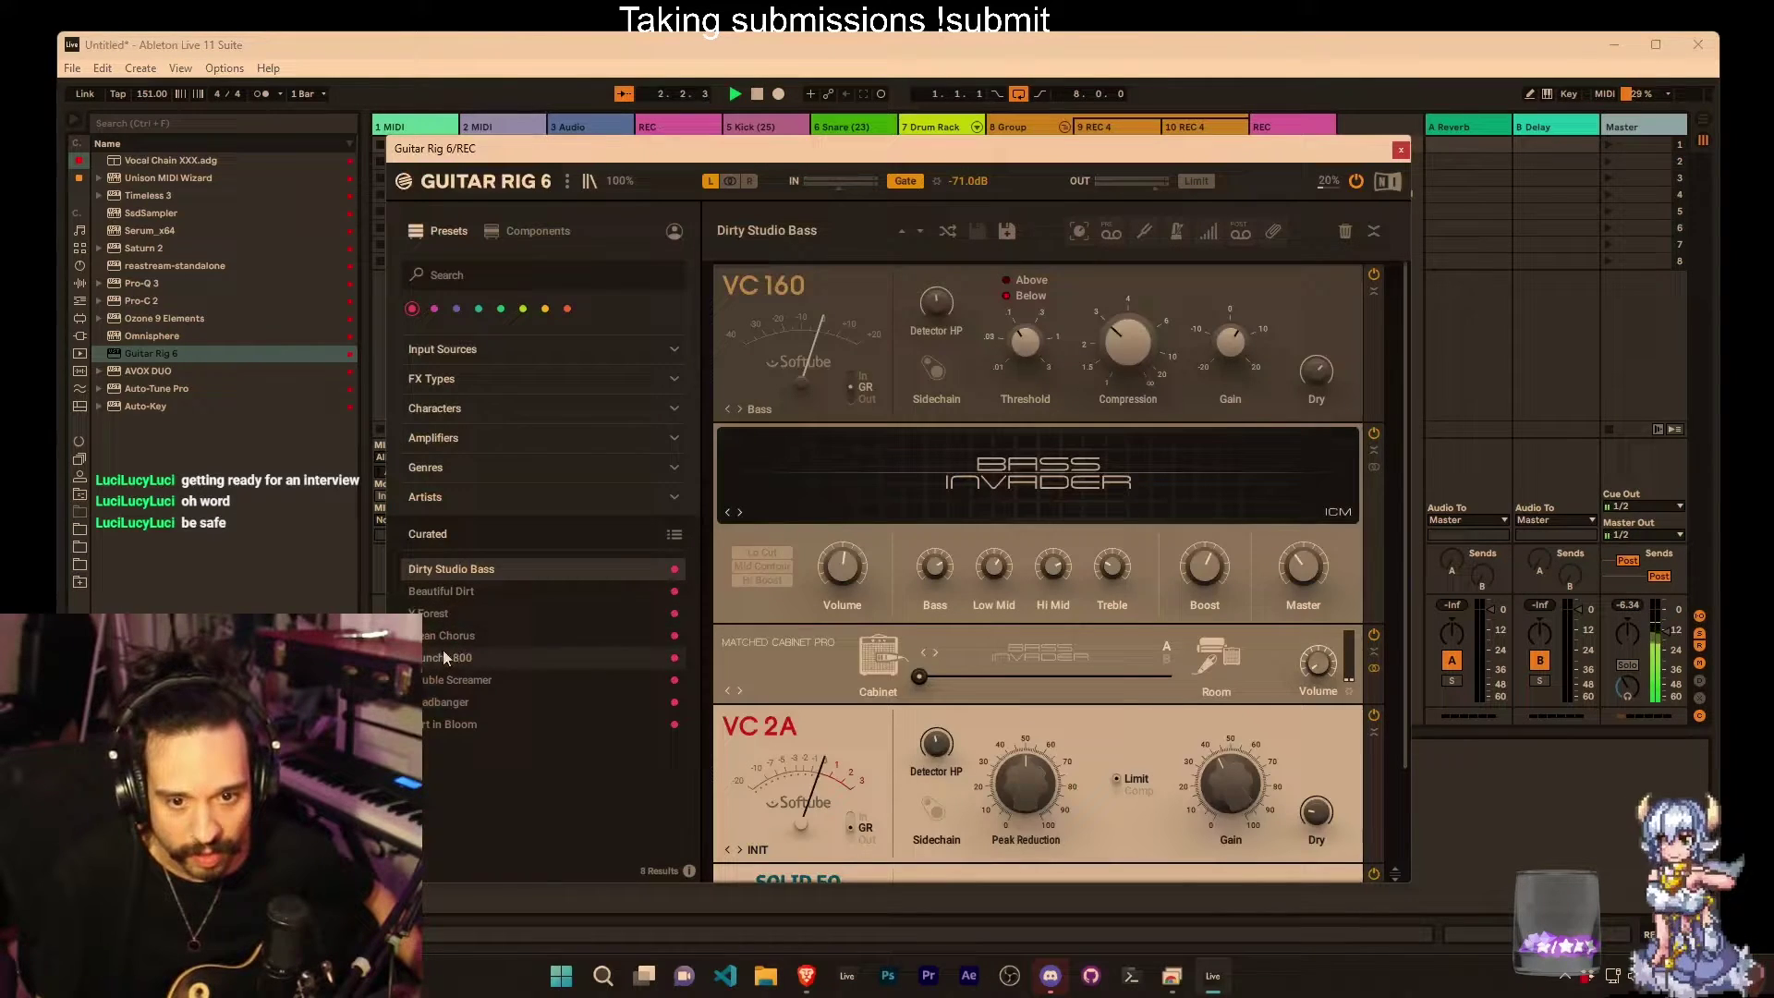